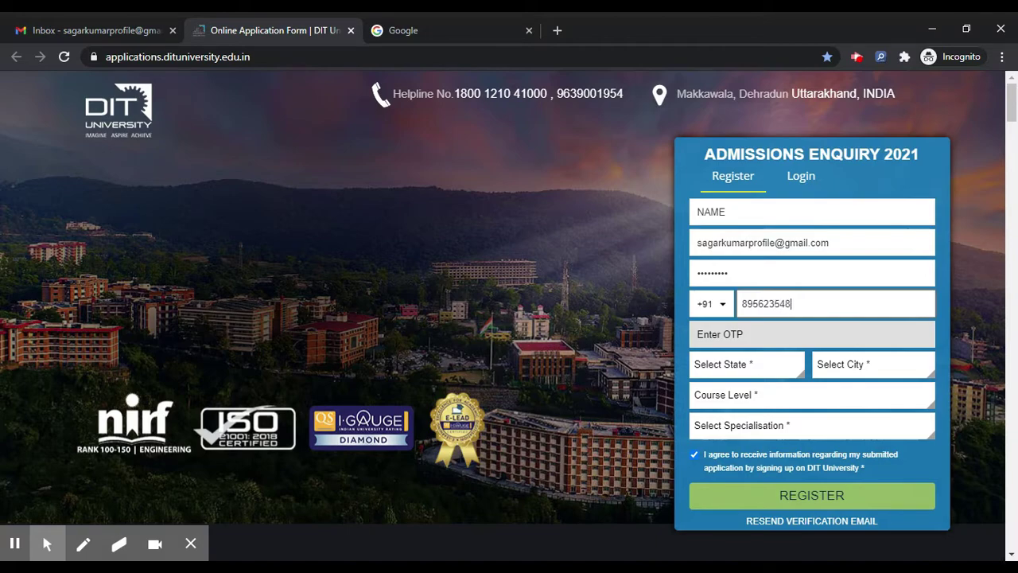
Set the registration State to Maharashtra and City to Palghar
click(766, 373)
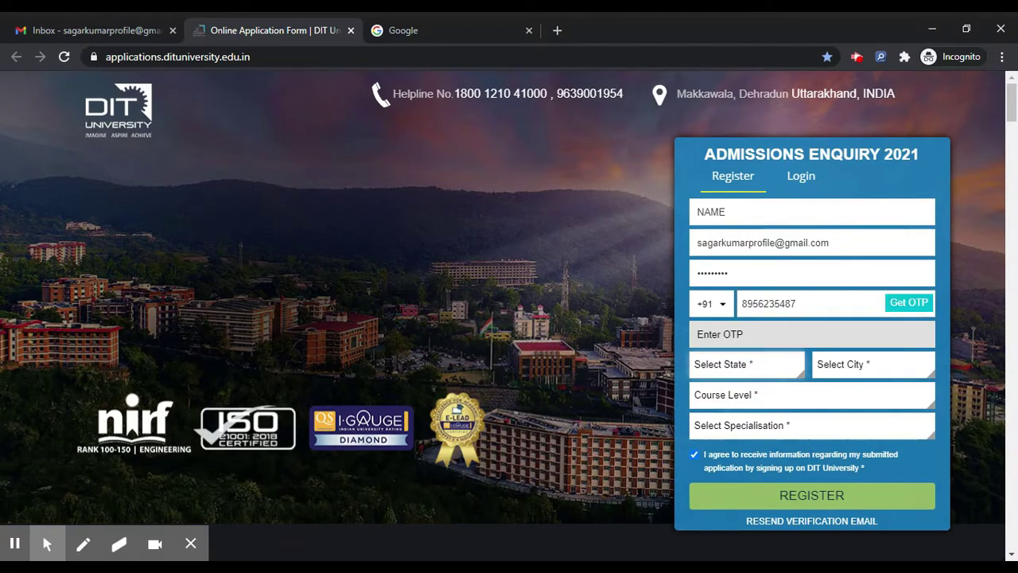
key(Return)
click(781, 363)
key(Down)
key(Down)
key(Down)
key(Down)
key(Down)
key(Return)
key(Tab)
key(p)
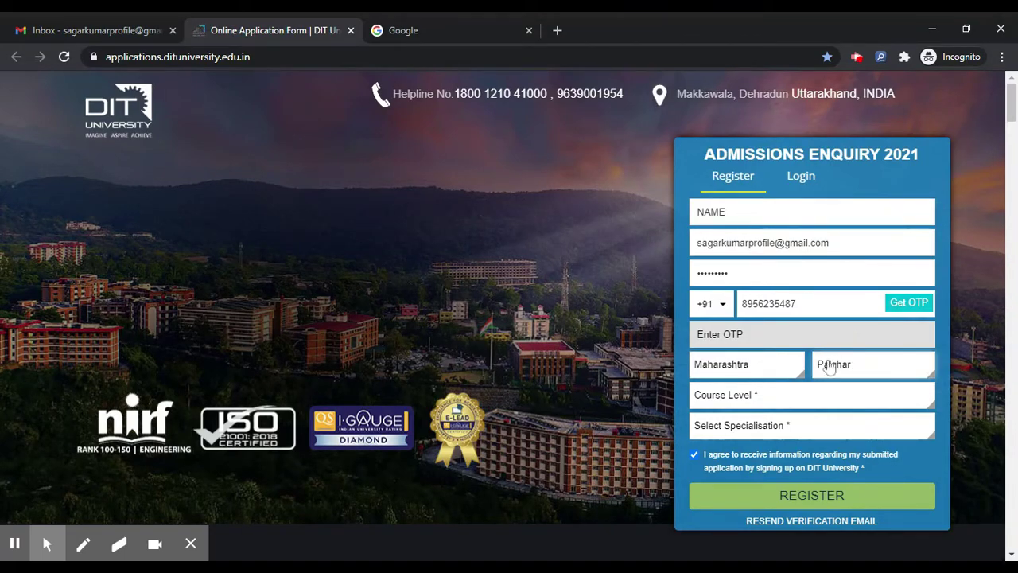
Set Course Level to Undergraduate Programs and Specialisation to B.Tech
key(Tab)
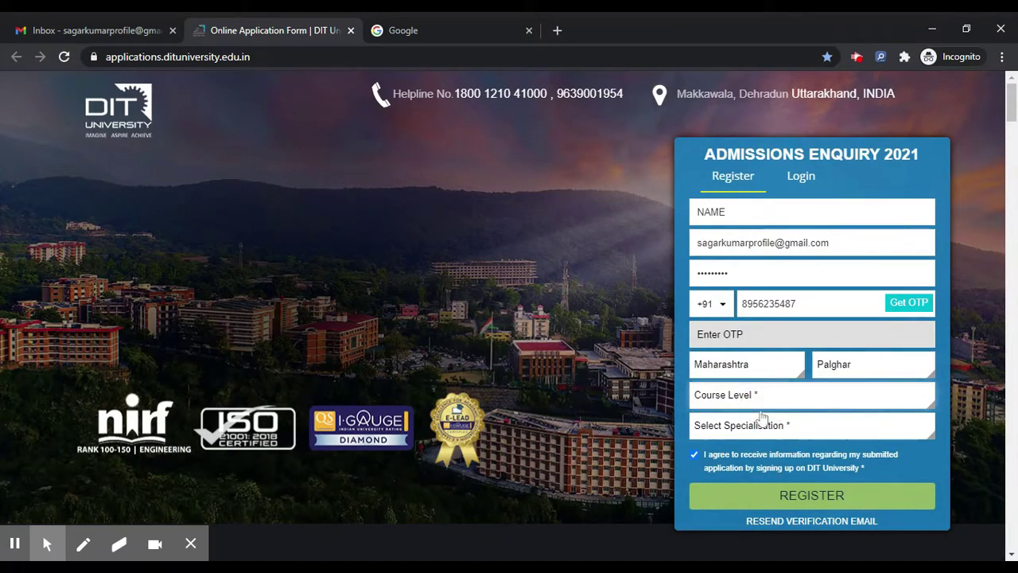
key(u)
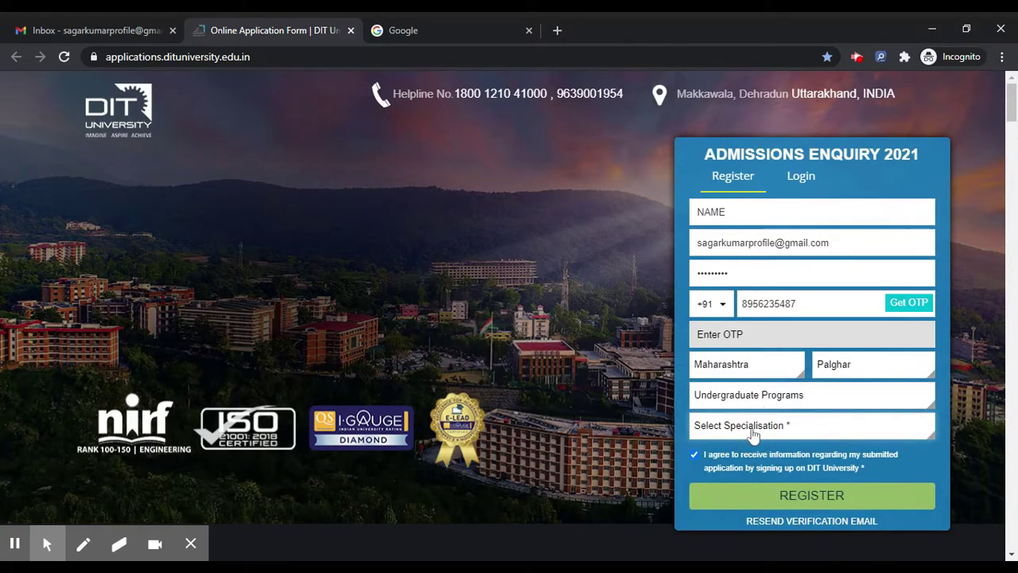
key(b)
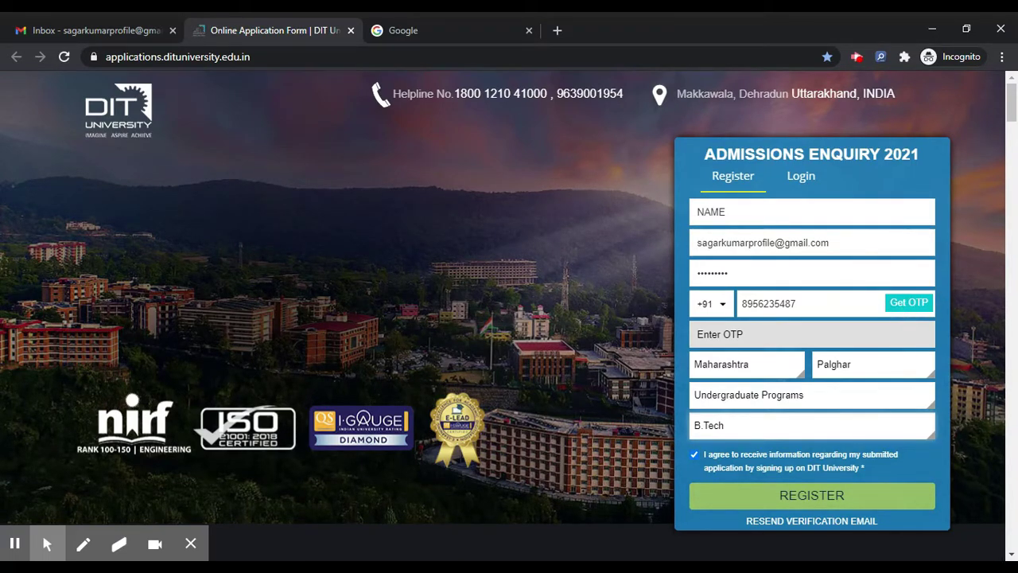
Finish the mobile number and submit the registration to reach the verification message
click(878, 309)
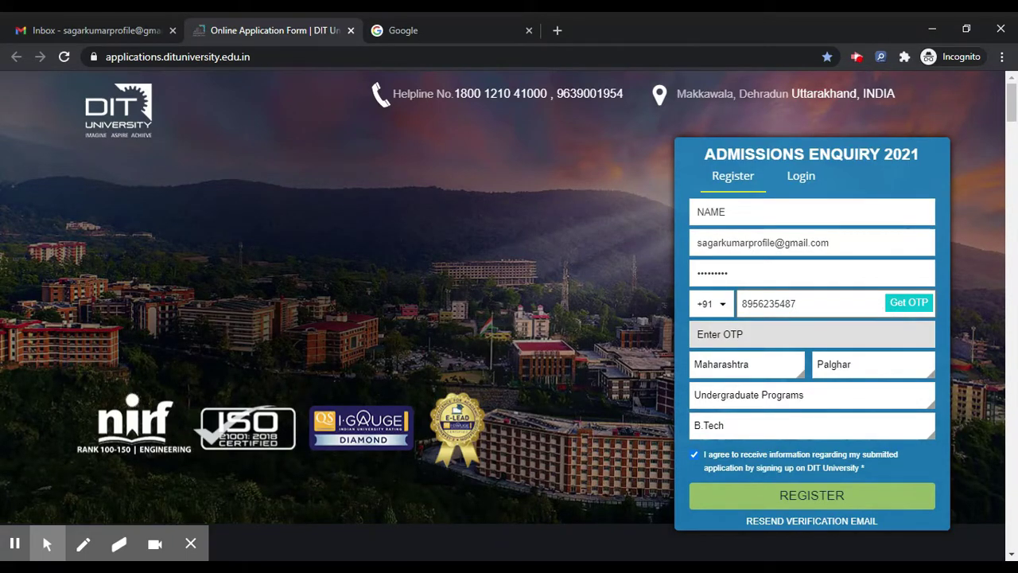
click(727, 338)
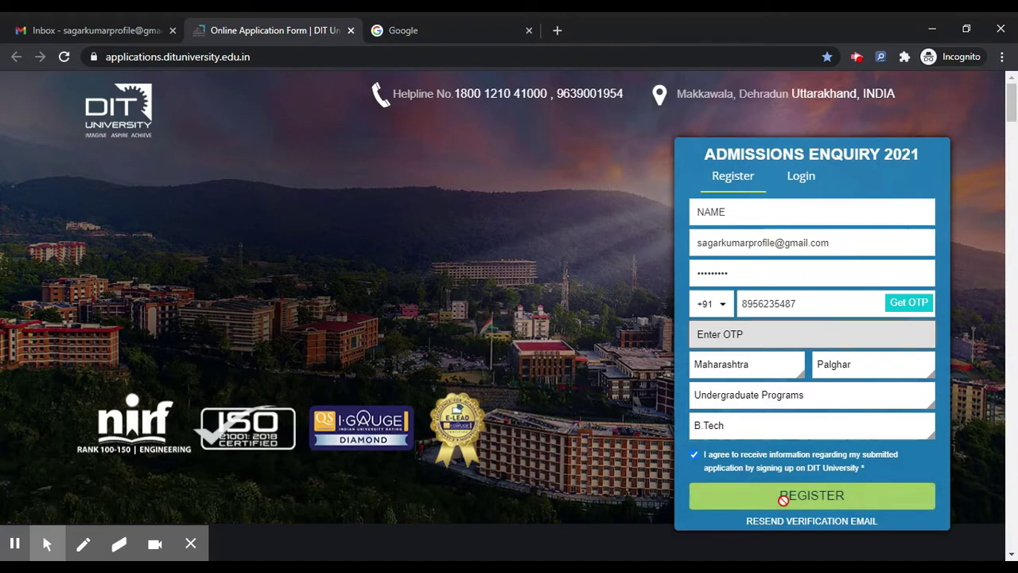
click(854, 497)
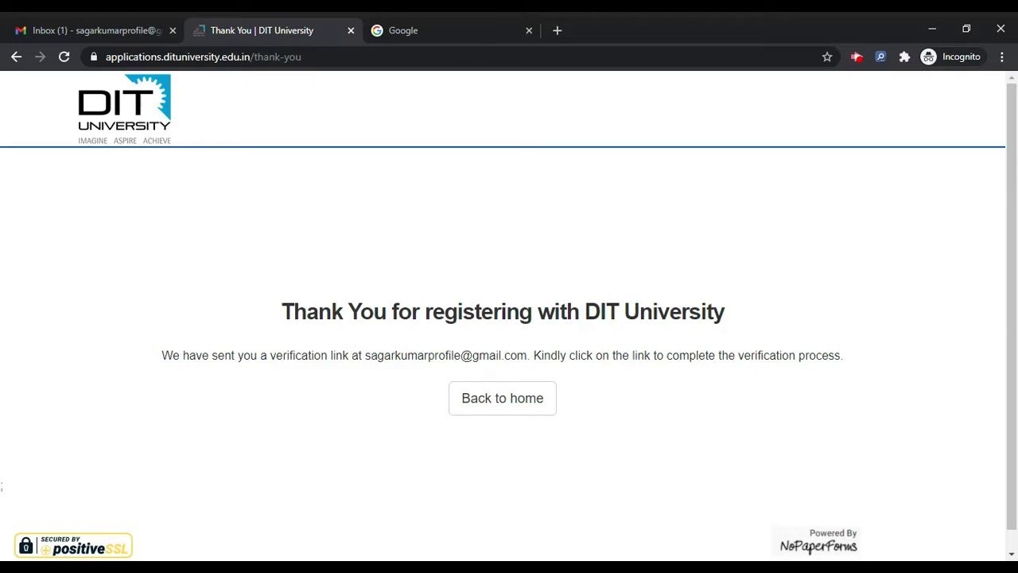
drag(365, 355, 511, 369)
click(510, 369)
Open the 'Verify Account and Apply to DIT University' e-mail and follow its verification link
click(102, 21)
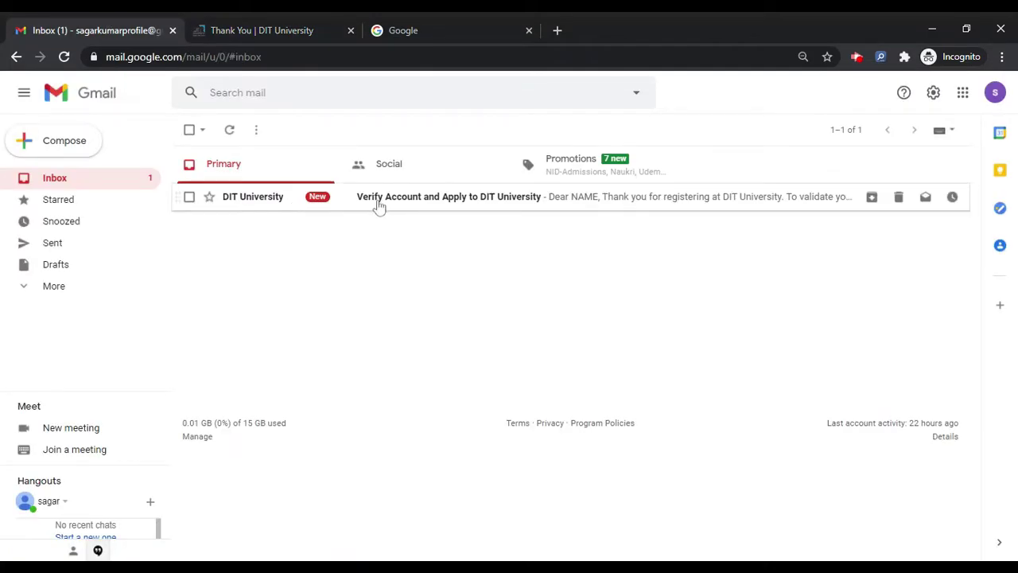
click(266, 210)
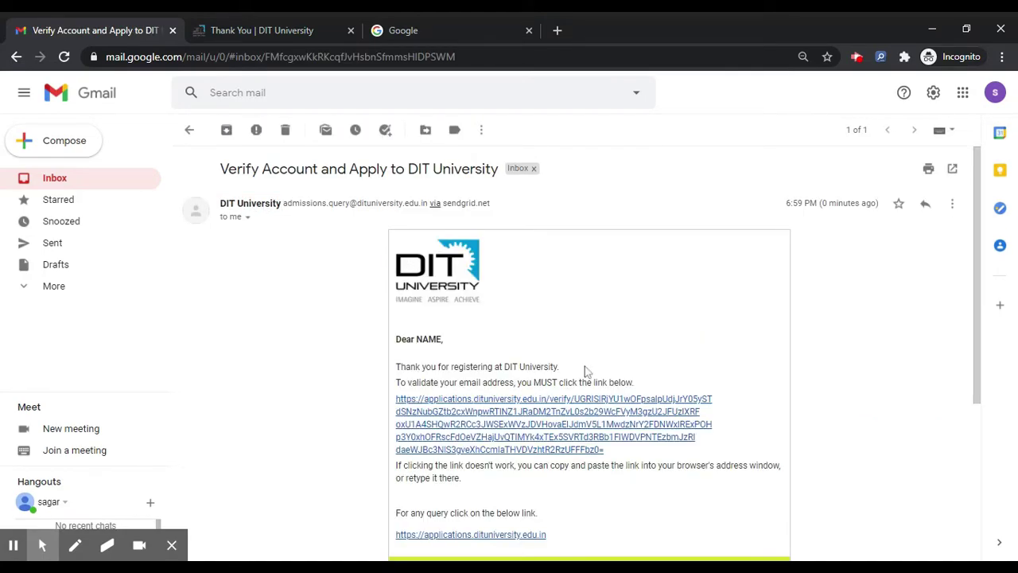
scroll(585, 372, down, 1)
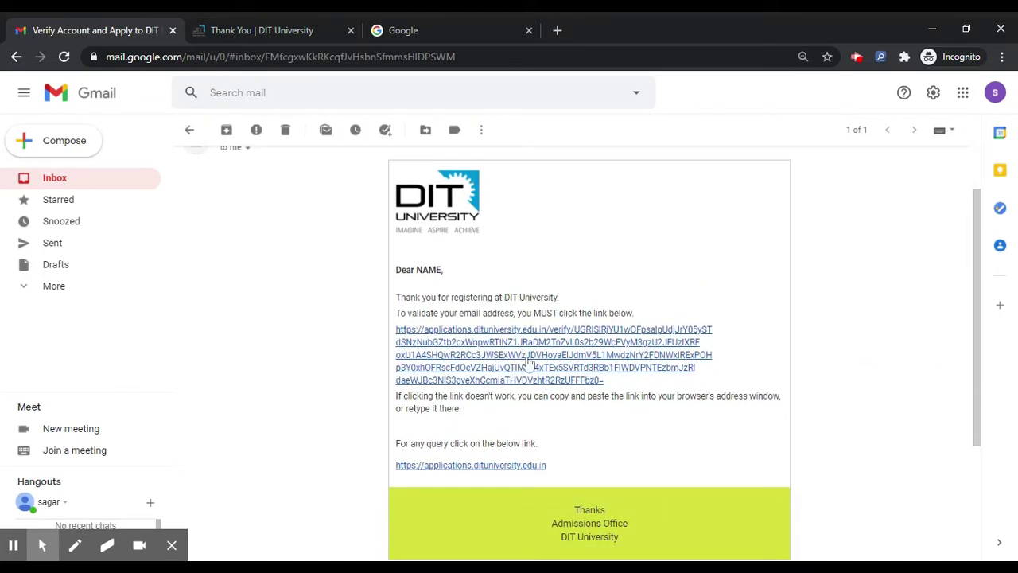
click(527, 360)
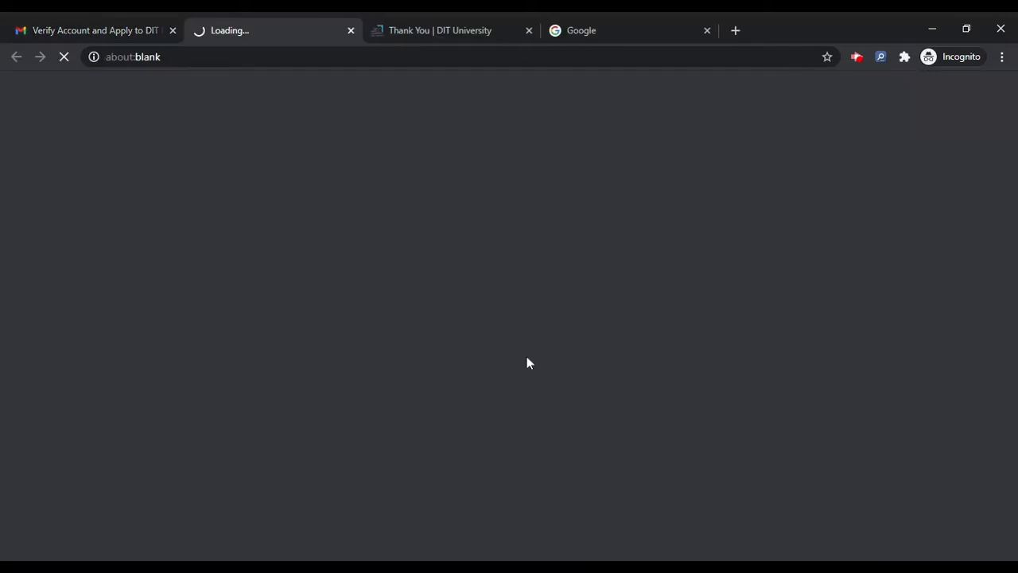
Close the Thank You and Google tabs and start the DIT Application Form with Apply Now
click(528, 31)
click(527, 31)
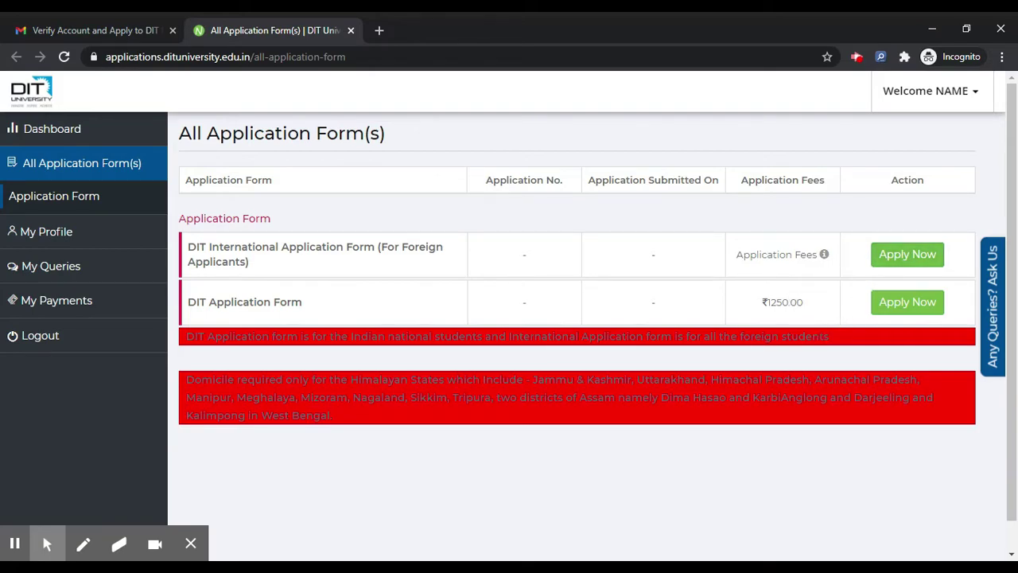
click(926, 307)
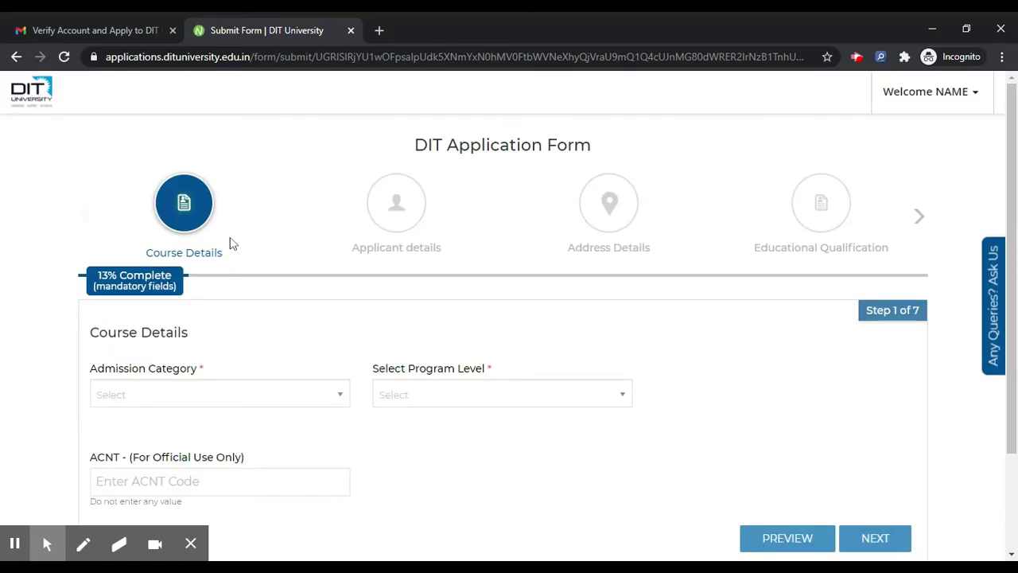
Expand the form's step list to show all steps up to Payment
scroll(312, 243, down, 2)
scroll(313, 243, up, 2)
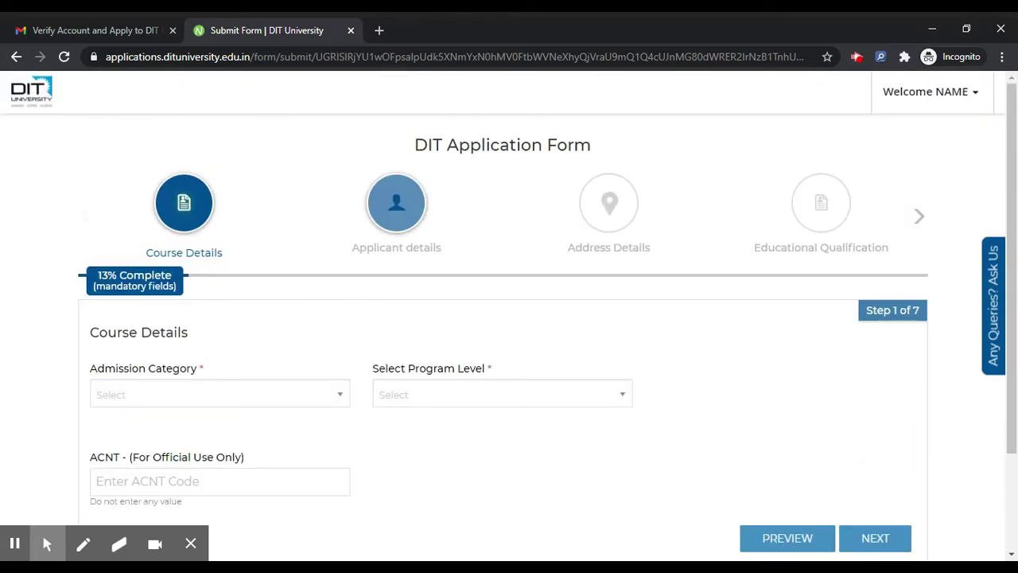
click(919, 228)
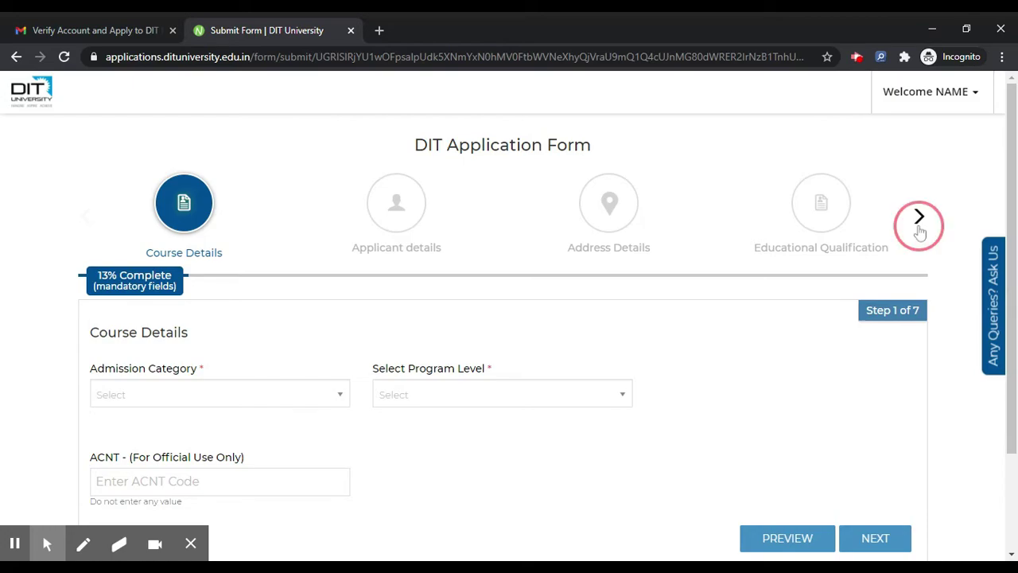
click(919, 229)
click(919, 229)
scroll(500, 314, down, 3)
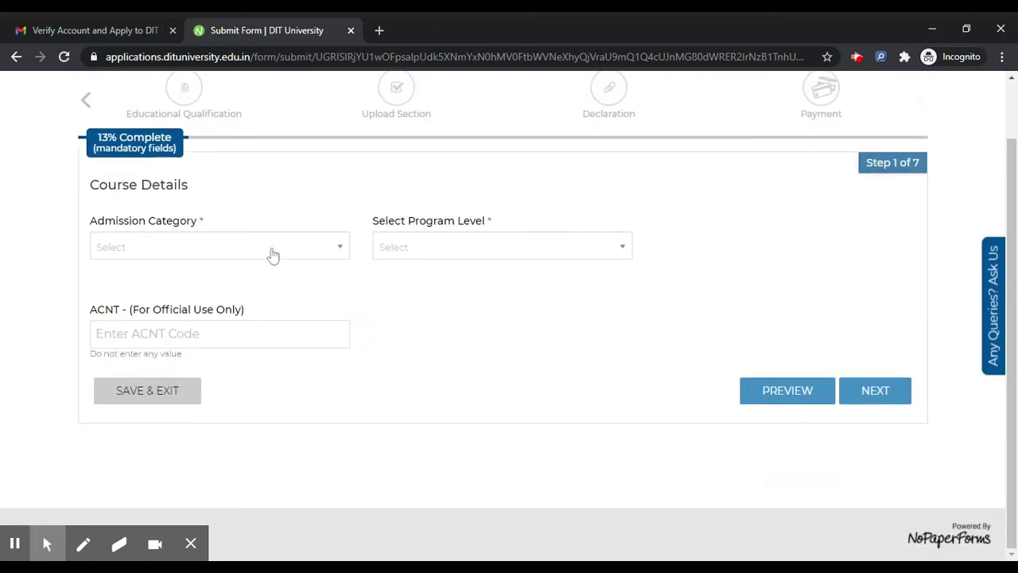
Set Admission Category to All India and Program Level to Diploma
click(273, 246)
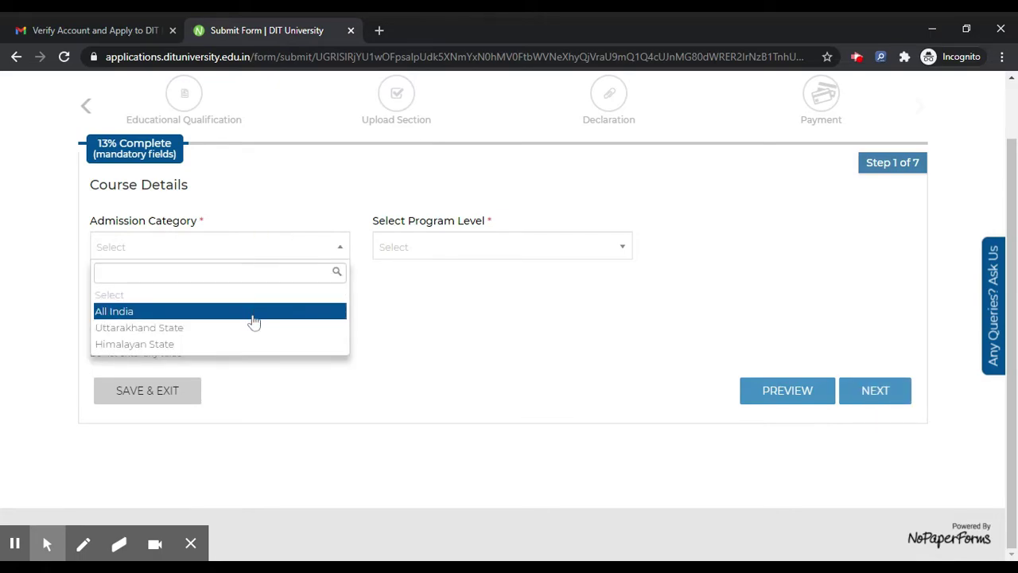
key(Down)
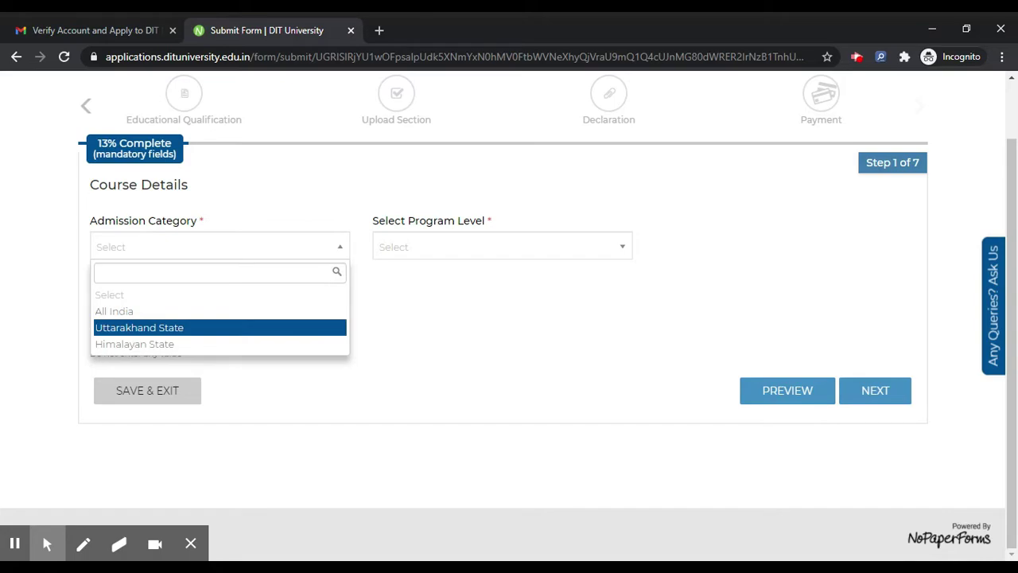
click(243, 311)
click(443, 248)
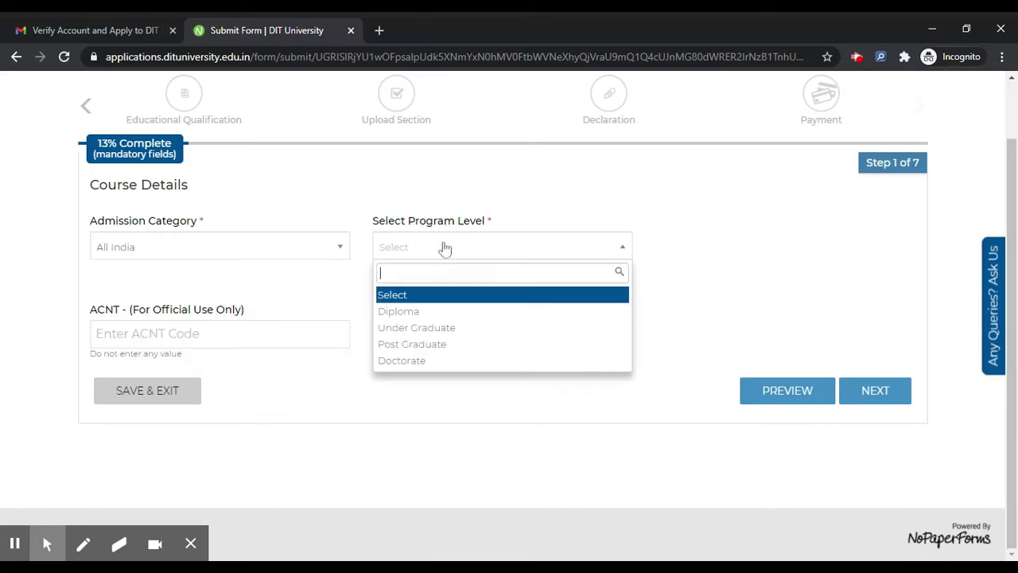
click(430, 313)
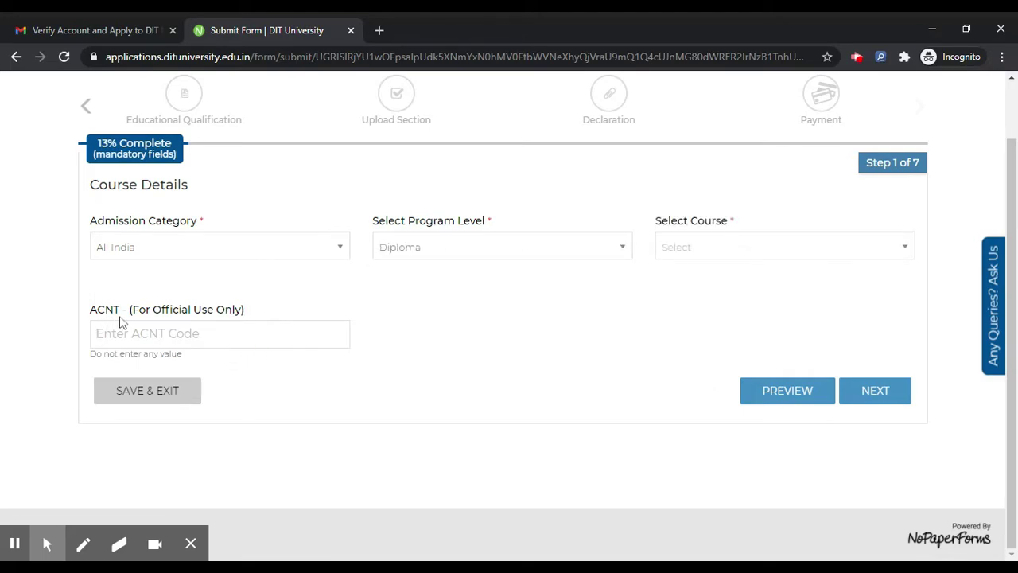
drag(131, 312, 263, 318)
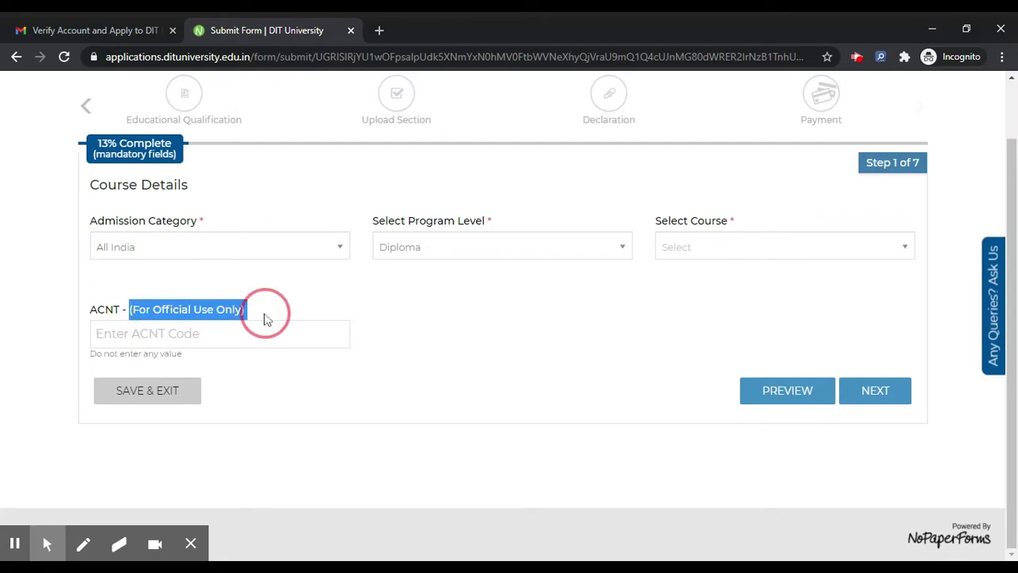
click(318, 339)
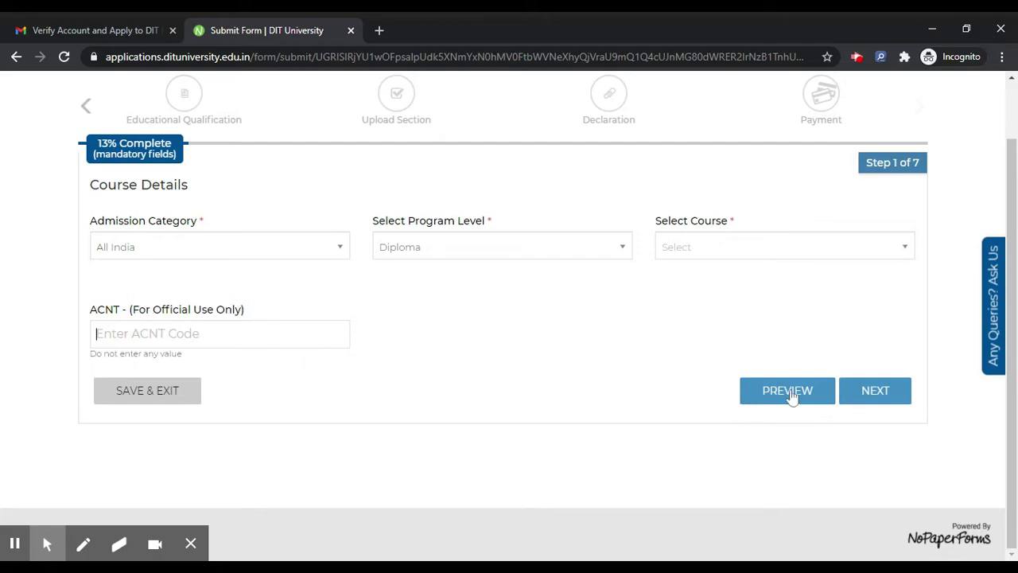
click(874, 396)
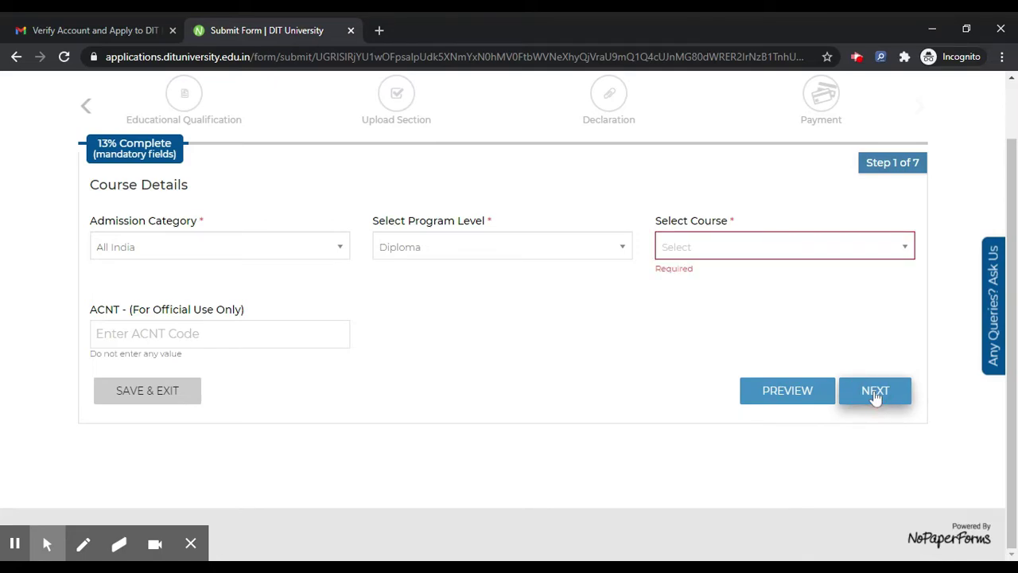
Choose Engineering with preferences Civil then Electronics and Communication, and proceed to Applicant details
click(797, 252)
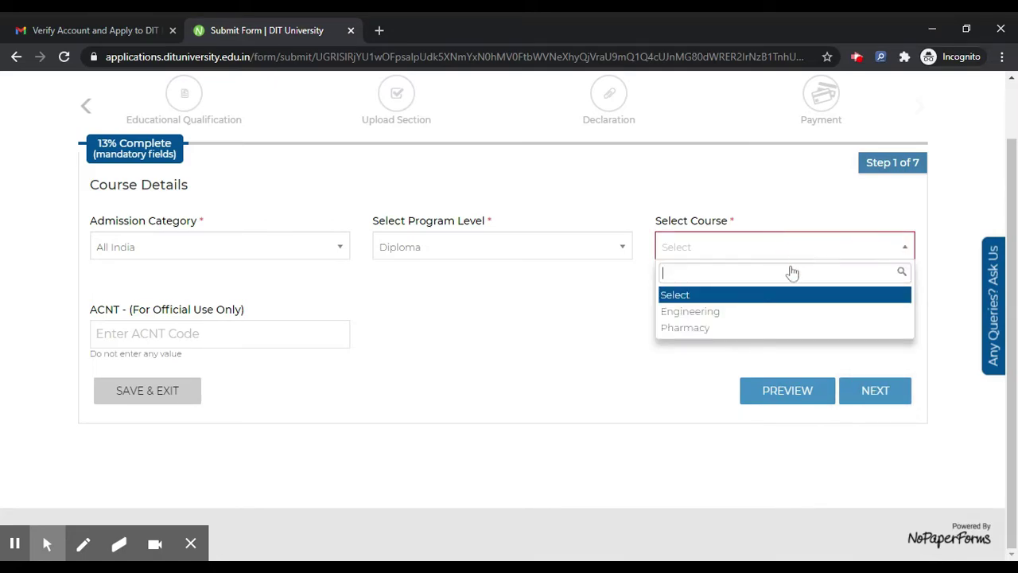
click(764, 313)
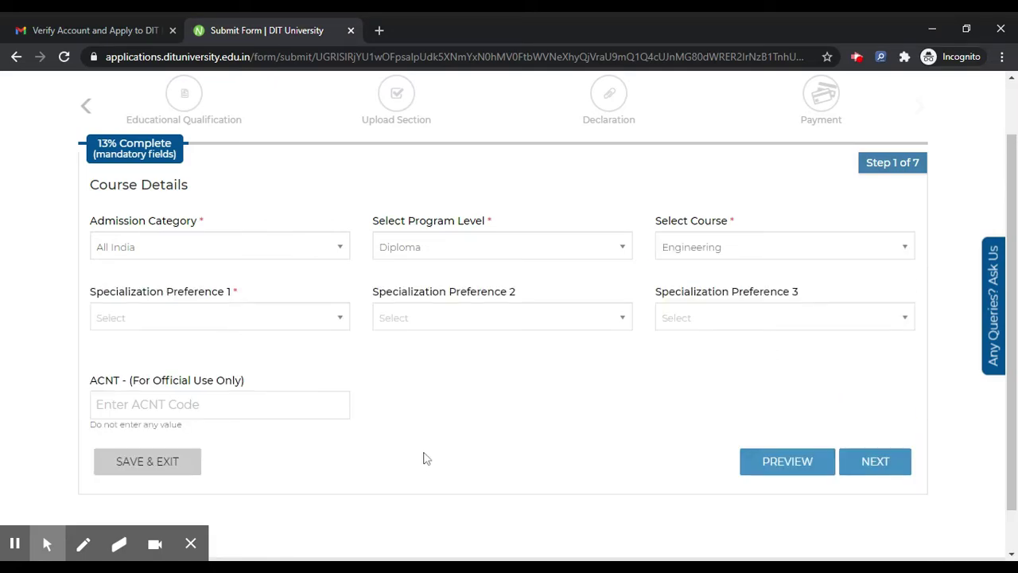
click(230, 316)
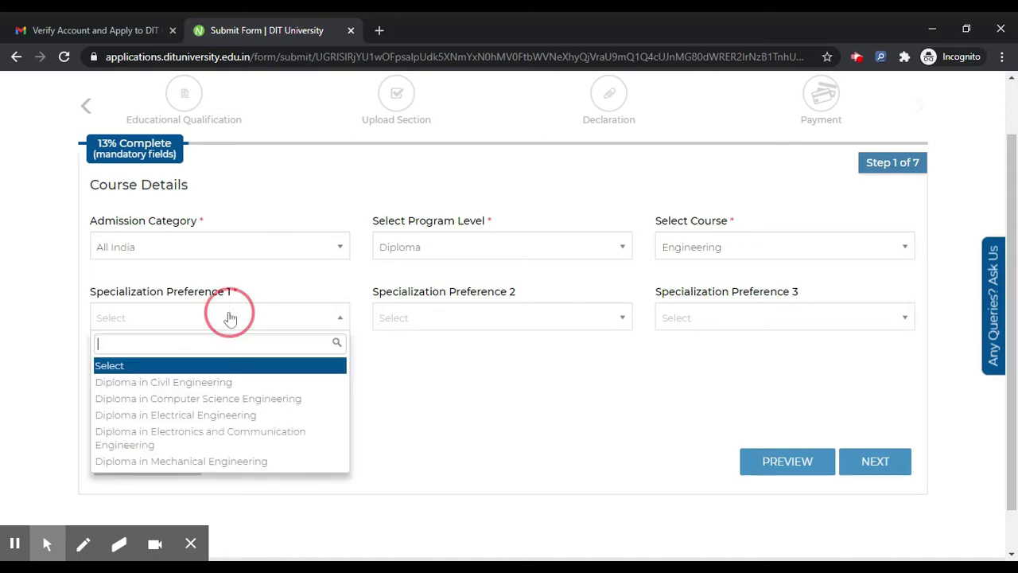
click(219, 382)
click(445, 318)
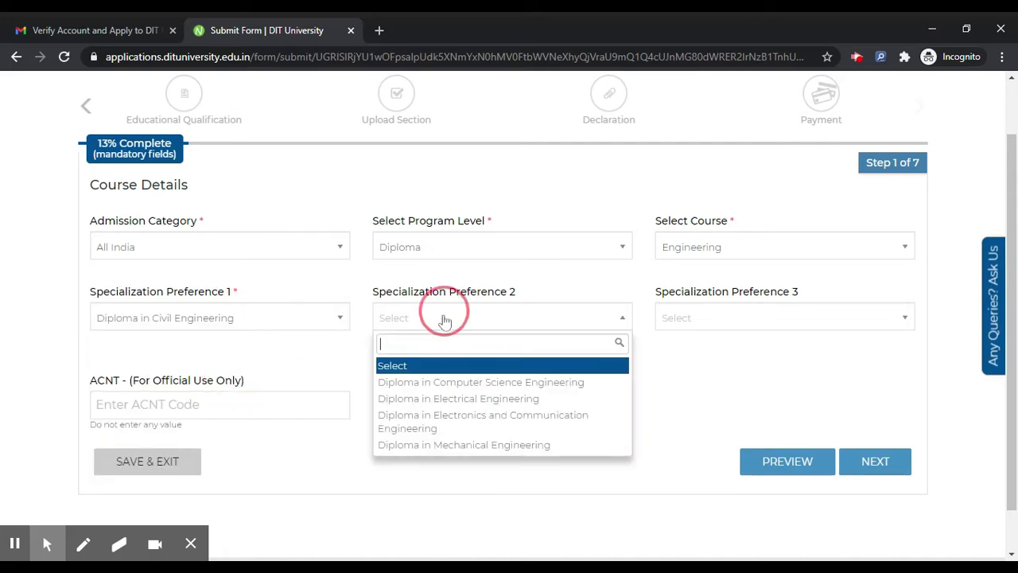
click(445, 419)
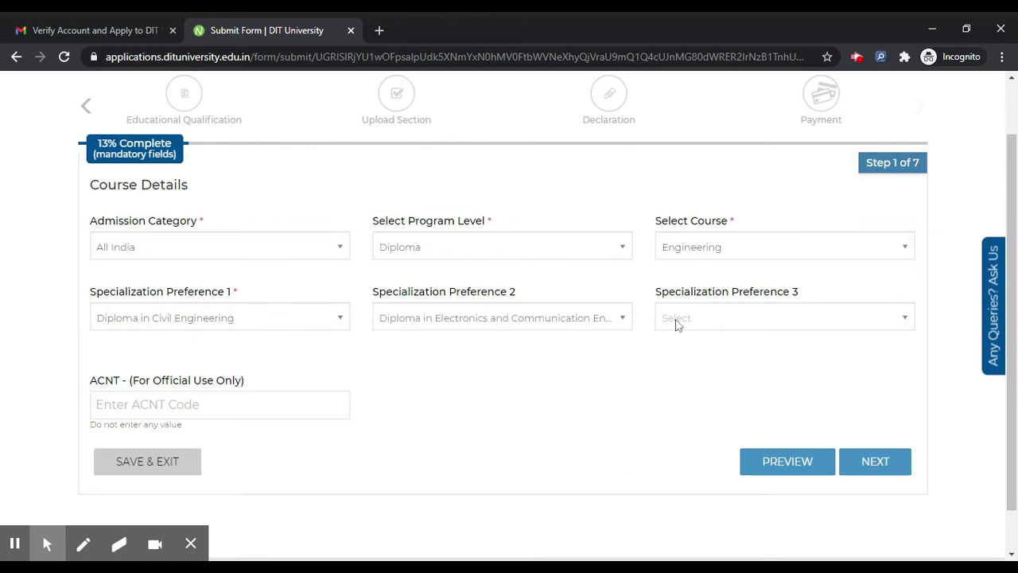
click(882, 470)
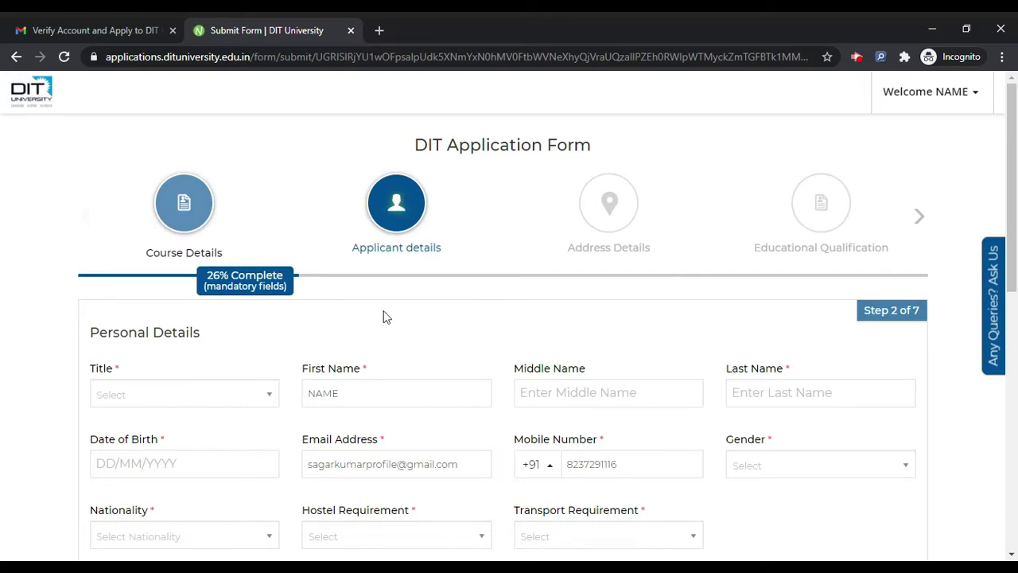
Set title Mr., middle/last name 'mlast' and date of birth 13/01/2000
scroll(203, 326, down, 1)
click(202, 333)
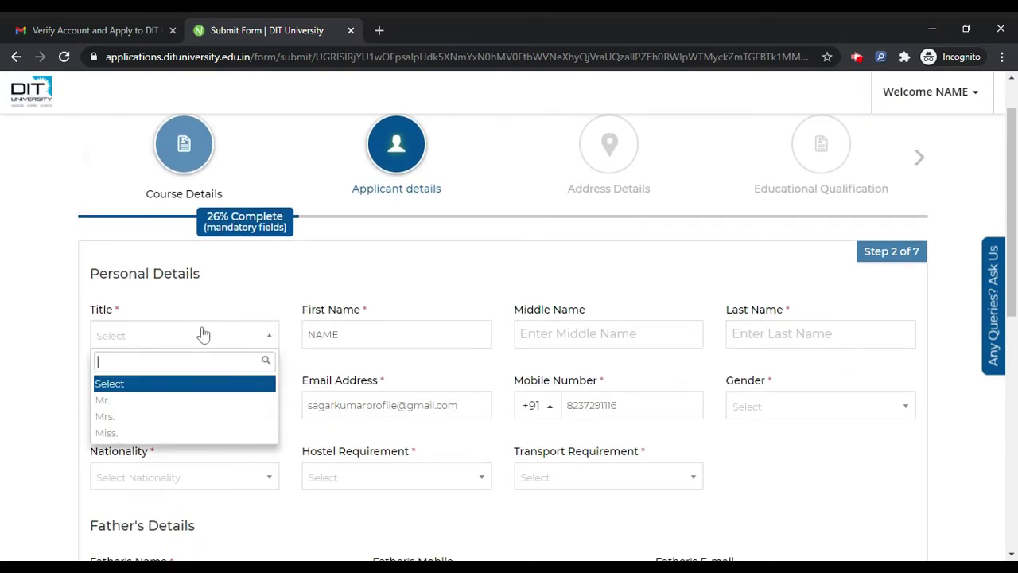
click(177, 400)
click(573, 334)
text(middle)
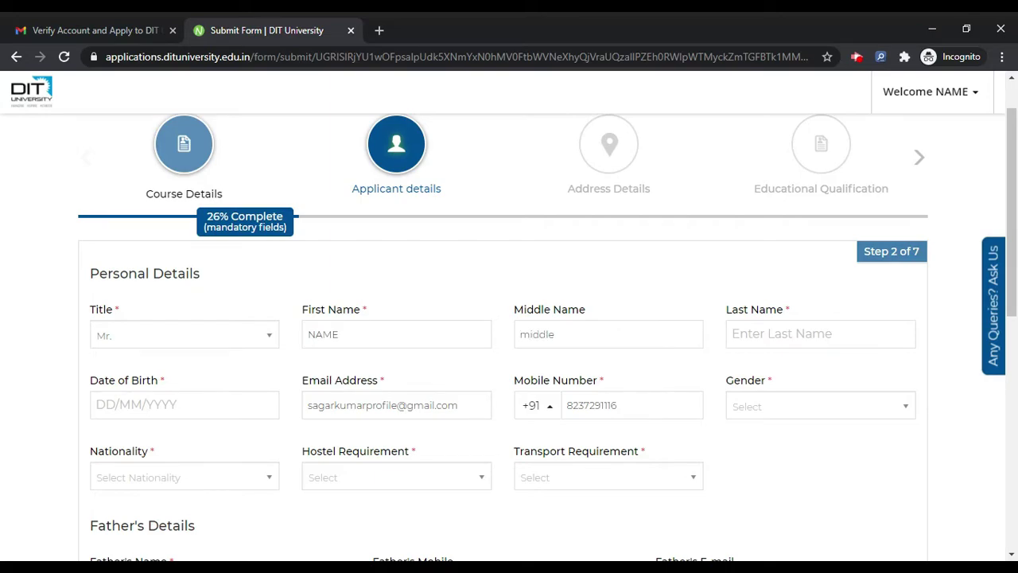
text(last)
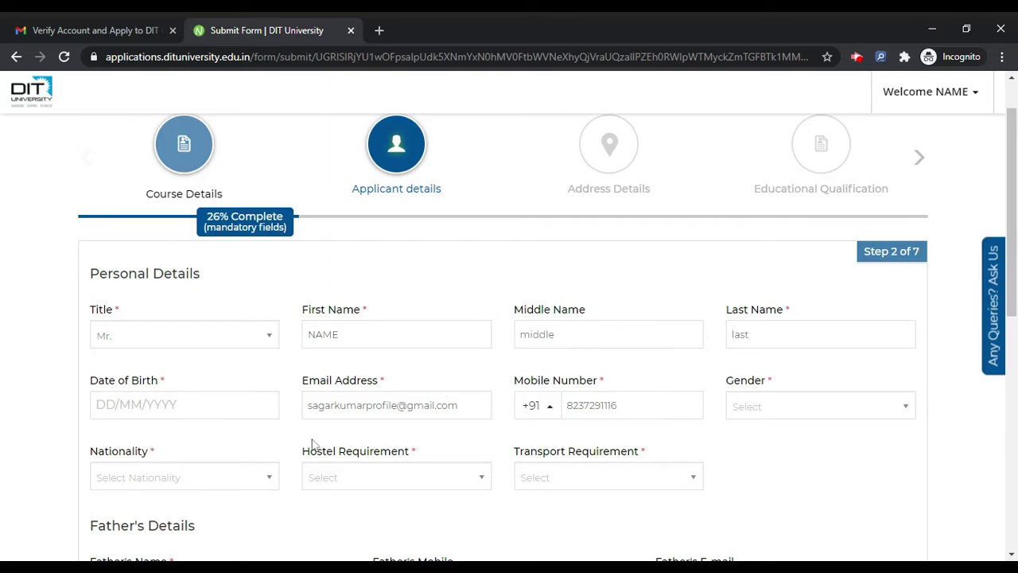
click(268, 402)
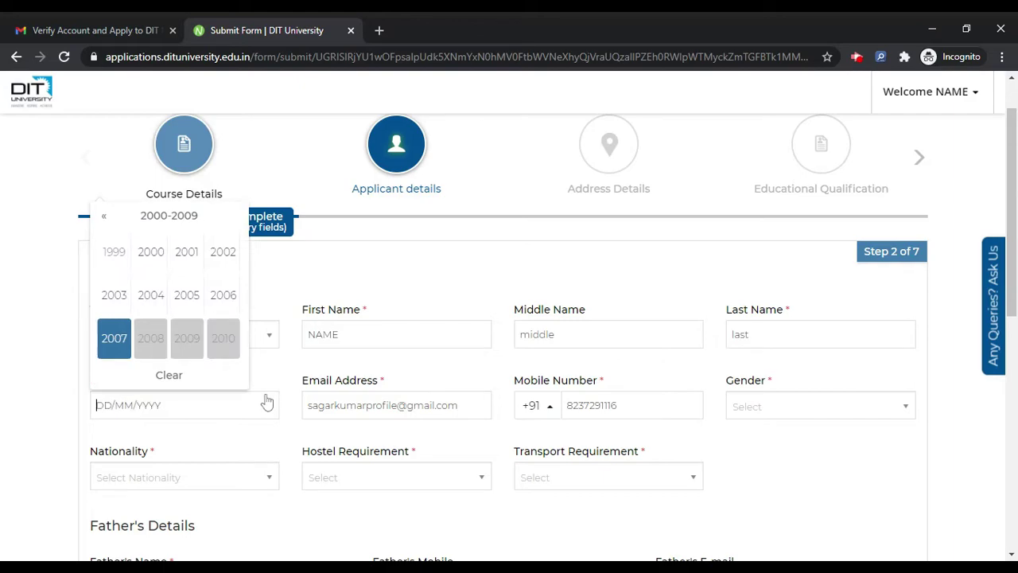
click(148, 266)
click(109, 252)
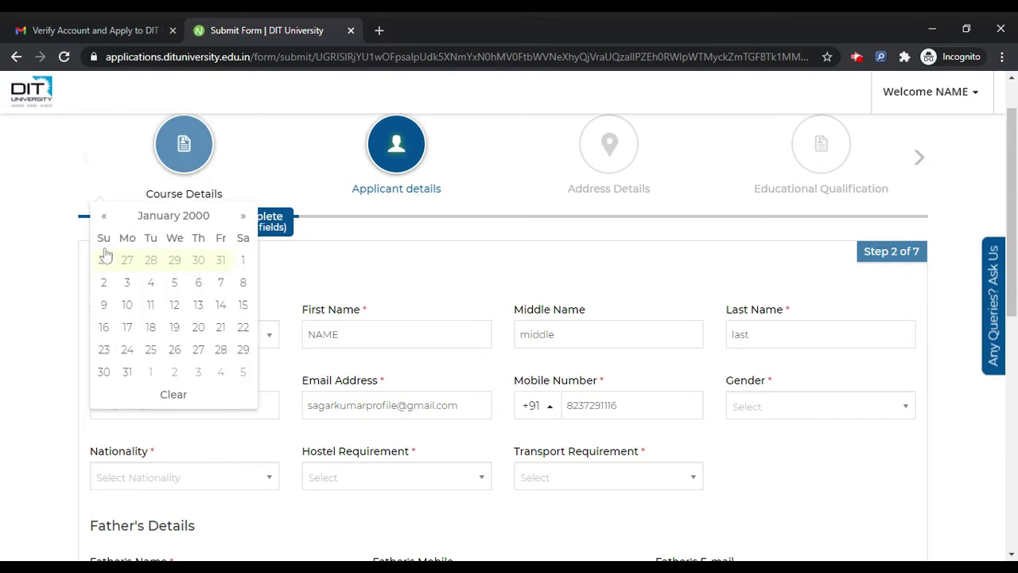
click(198, 305)
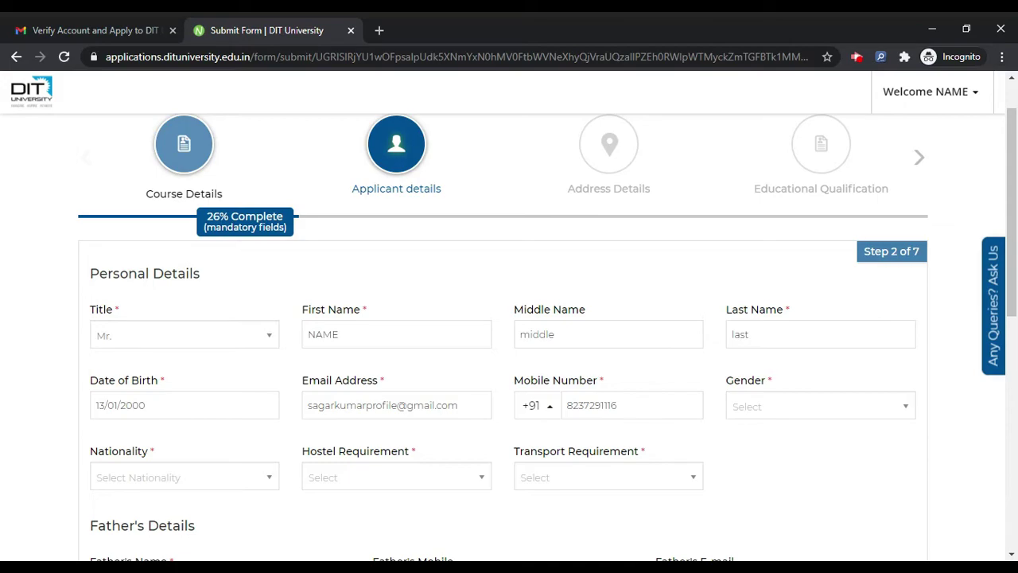
Set gender Male, nationality Indian, category General, and hostel and transport to No
click(776, 406)
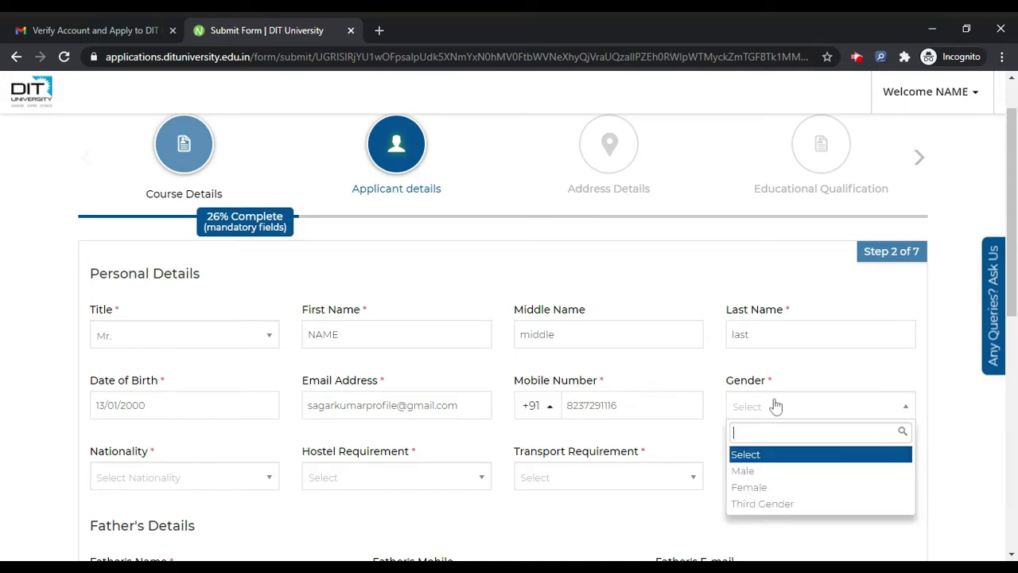
click(780, 471)
click(148, 488)
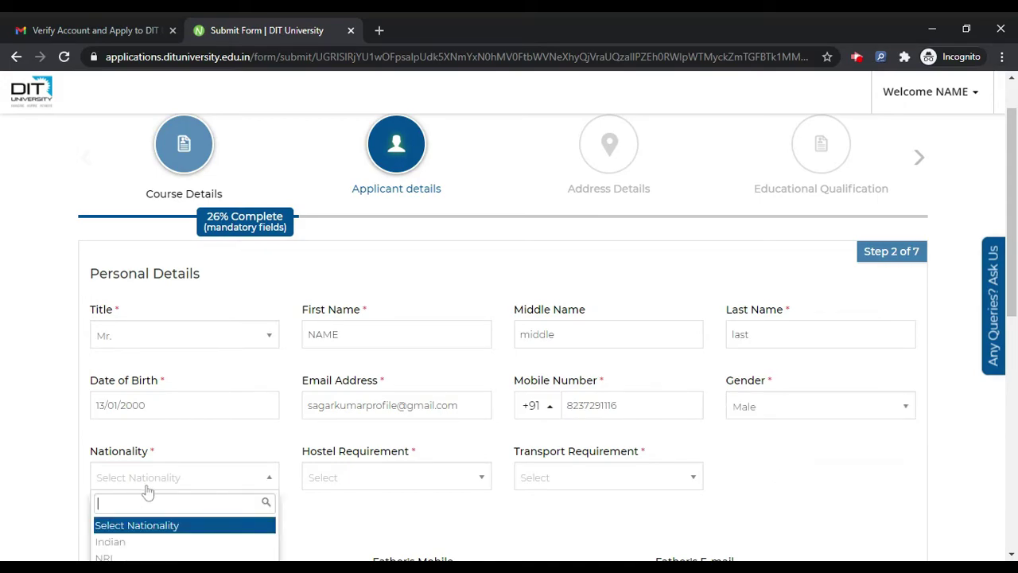
click(148, 542)
scroll(376, 355, down, 3)
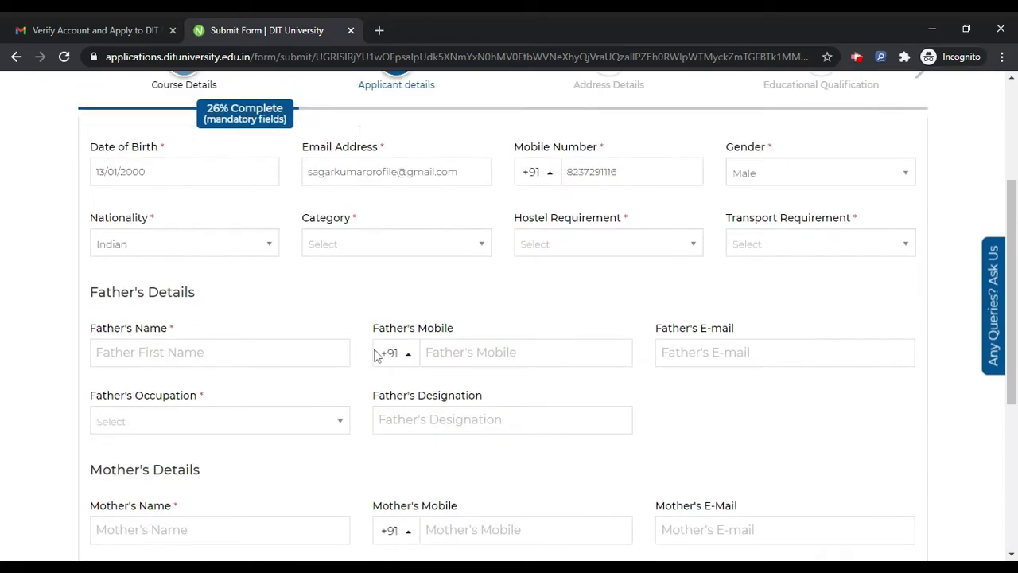
click(387, 251)
click(389, 310)
click(602, 235)
click(598, 327)
click(767, 251)
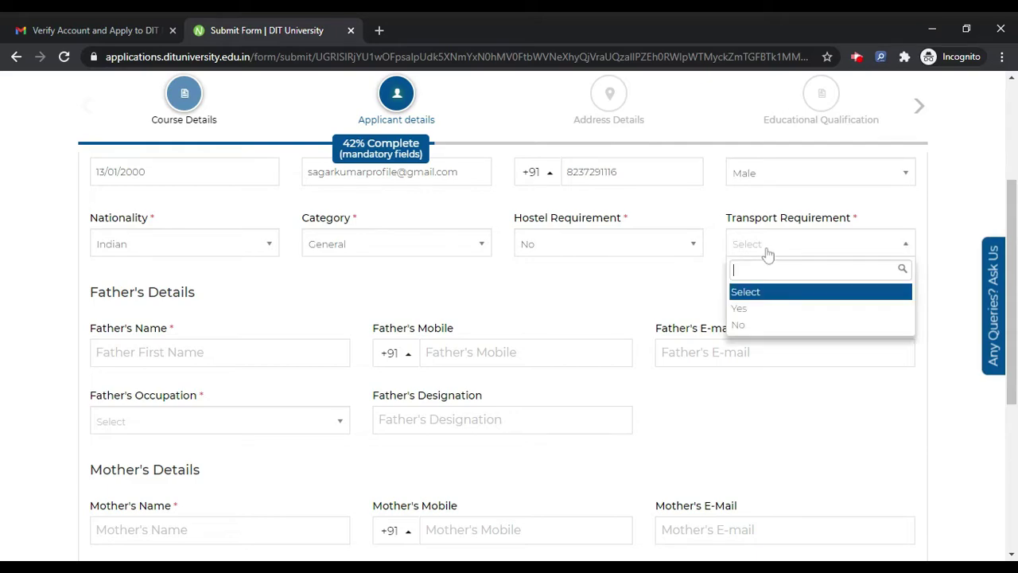
click(764, 326)
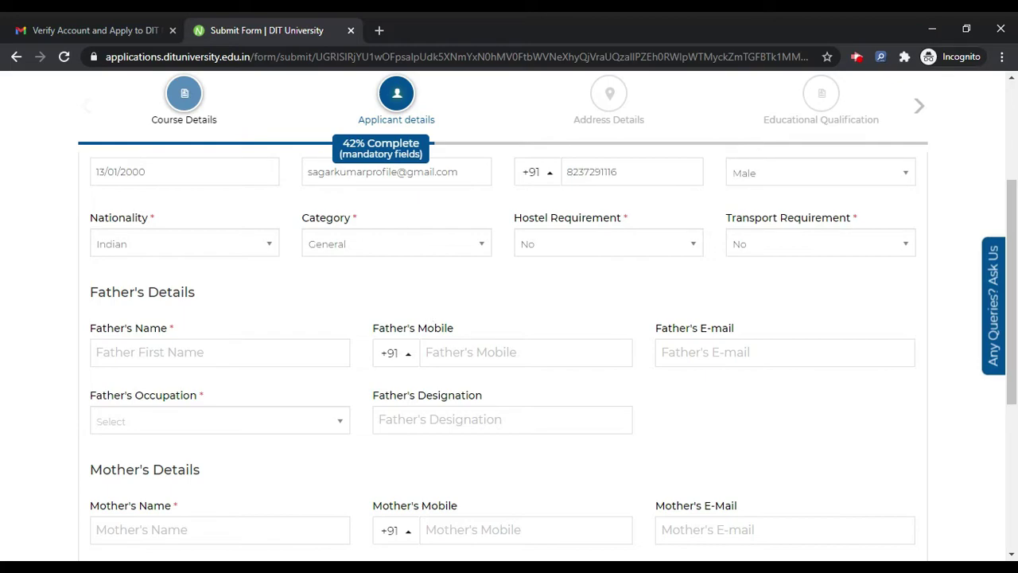
Enter parents' names, father's occupation Self Employed, family income 100000, and submit step 2
text(father)
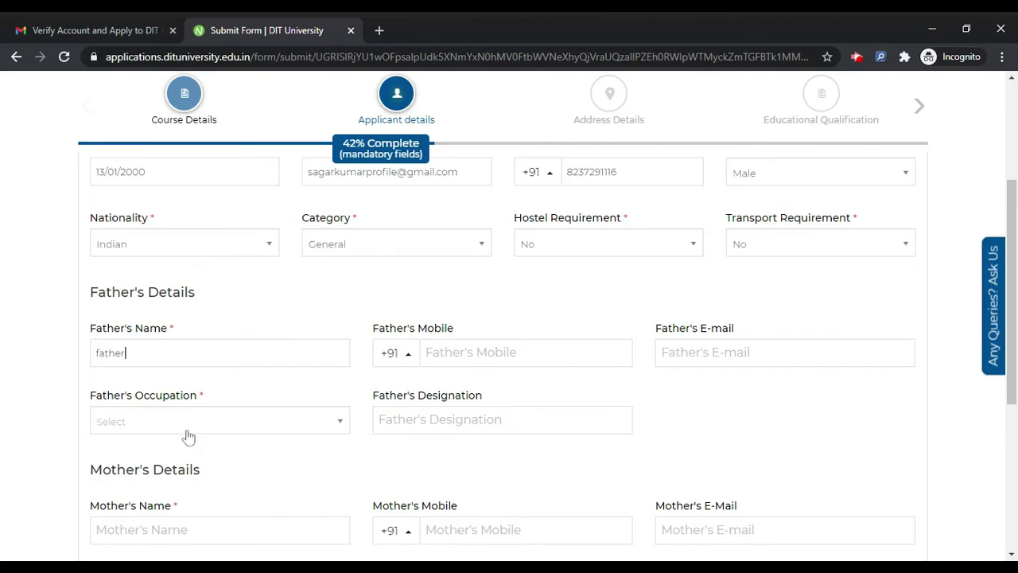
click(191, 425)
scroll(191, 424, down, 1)
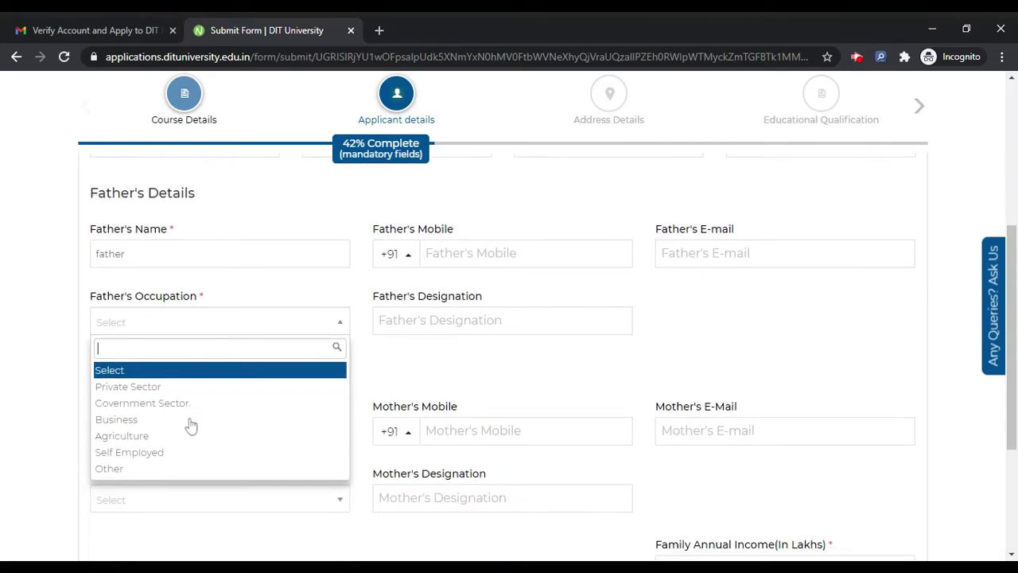
click(149, 452)
click(178, 431)
text(mother)
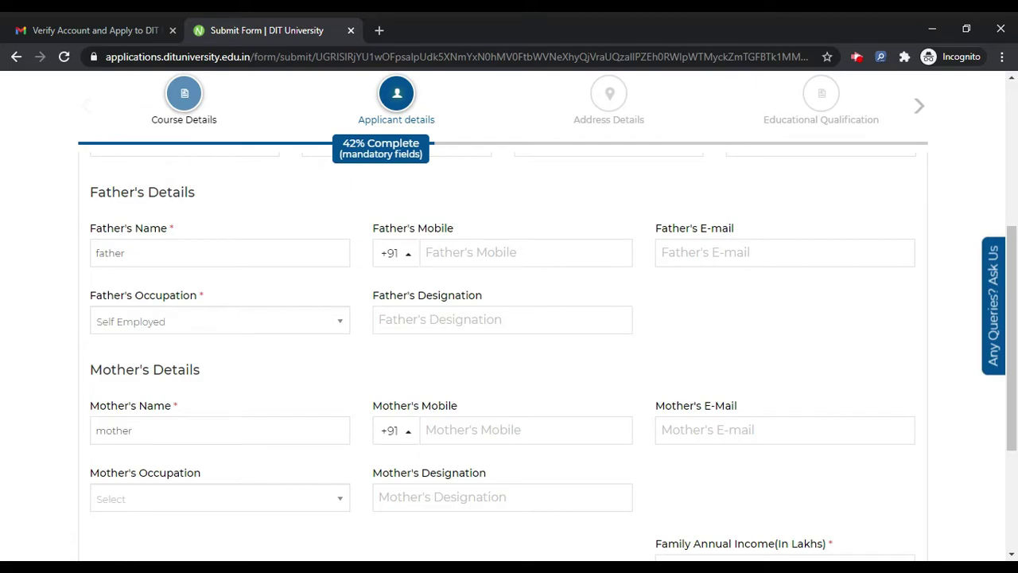
scroll(561, 420, down, 2)
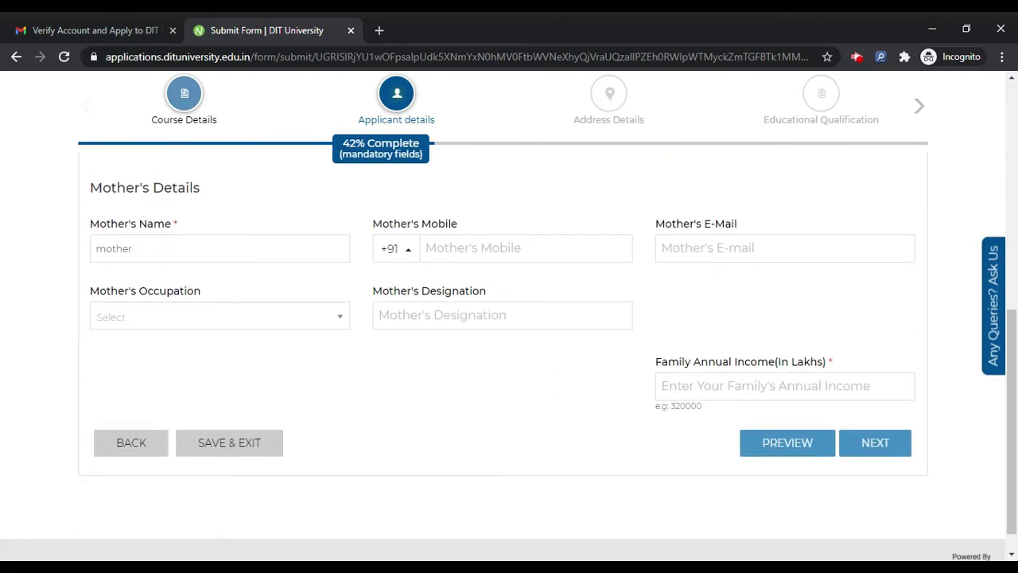
click(784, 386)
text(100000)
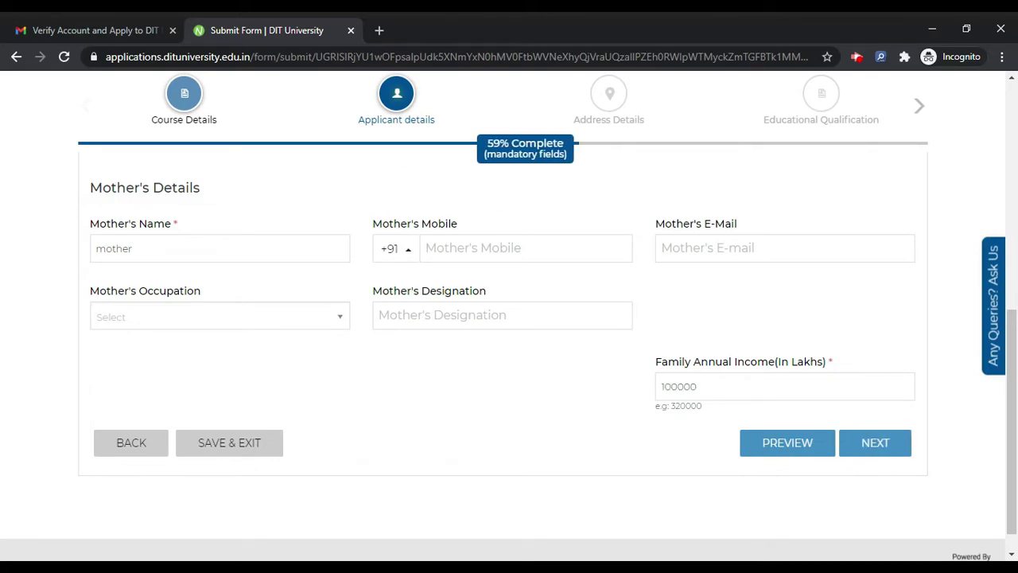
click(879, 450)
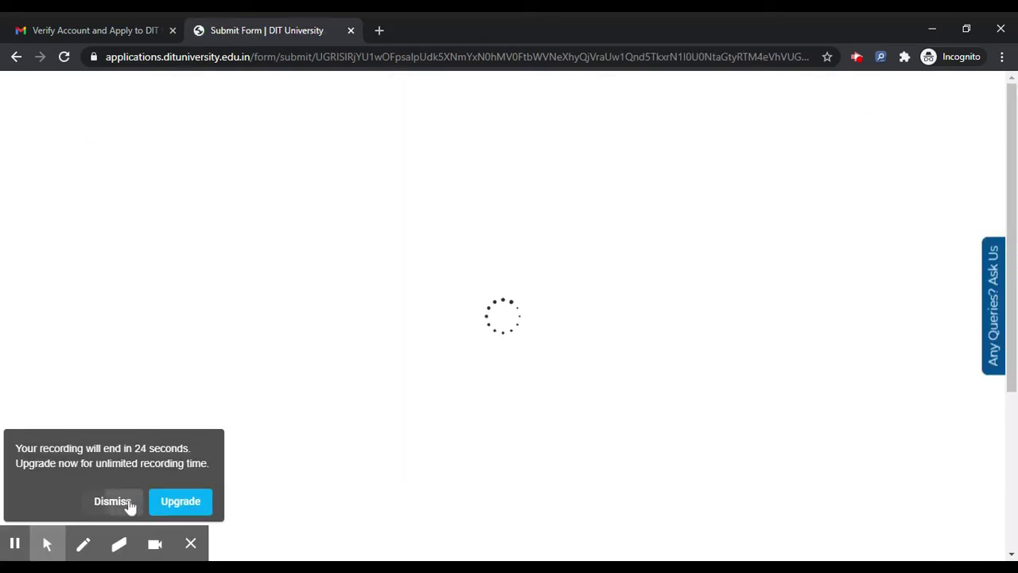
Enter Address Line 1 'addrerss' and pincode 401208
click(129, 501)
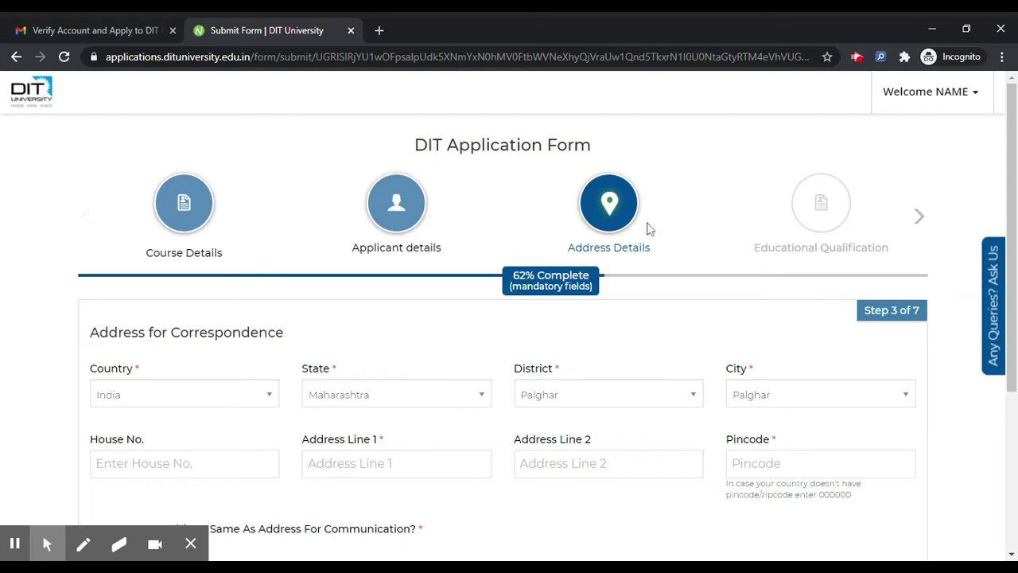
scroll(648, 227, down, 2)
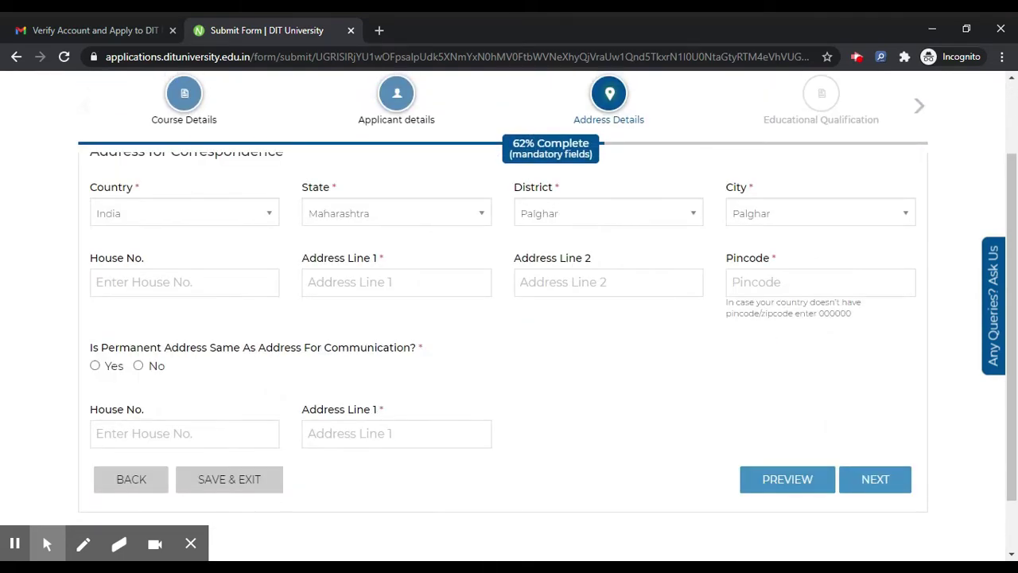
scroll(414, 319, up, 1)
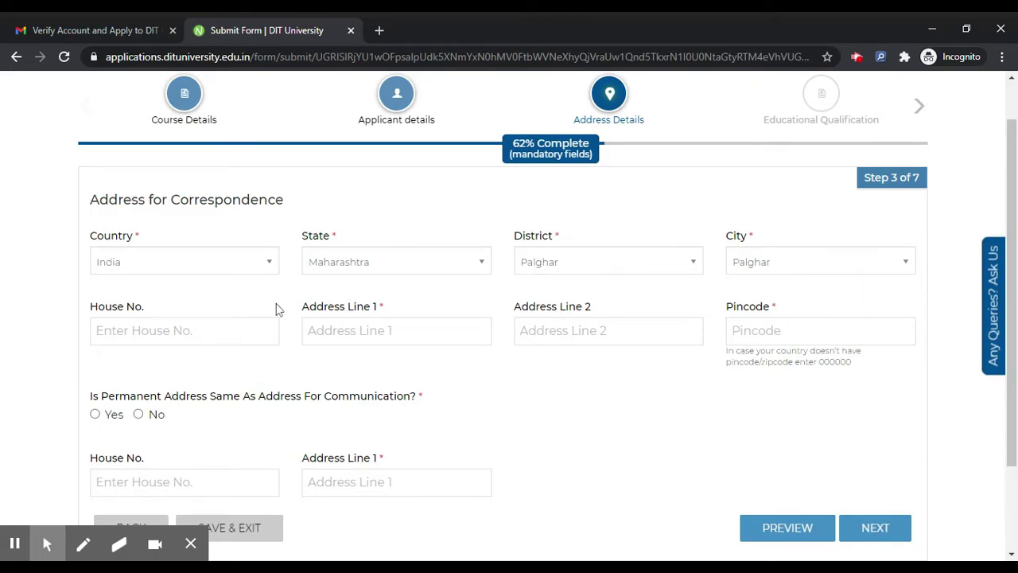
click(350, 330)
text(addrerss)
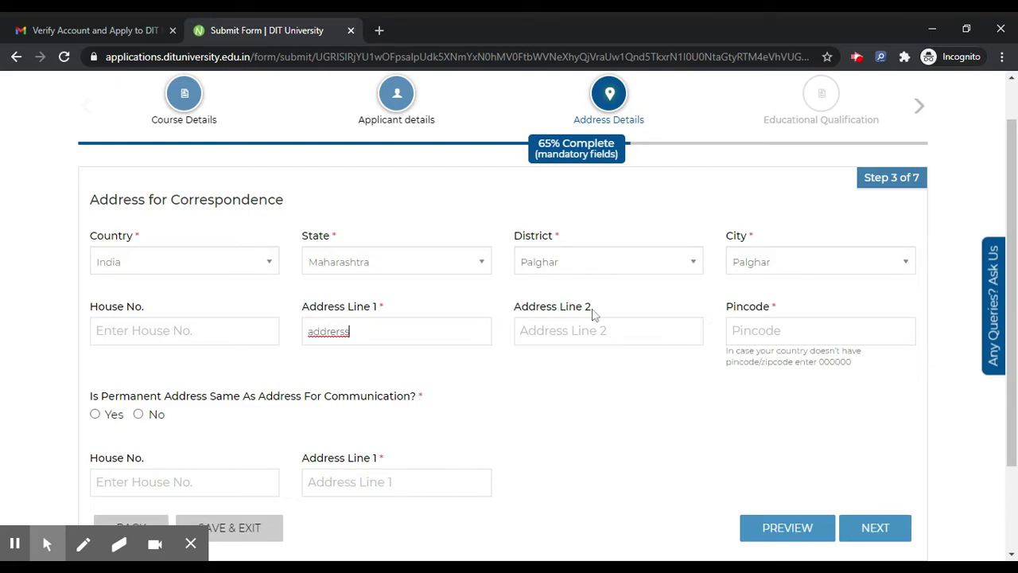
click(788, 338)
text(401208)
click(462, 436)
Mark the permanent address as same as correspondence and submit the address details
scroll(463, 438, down, 2)
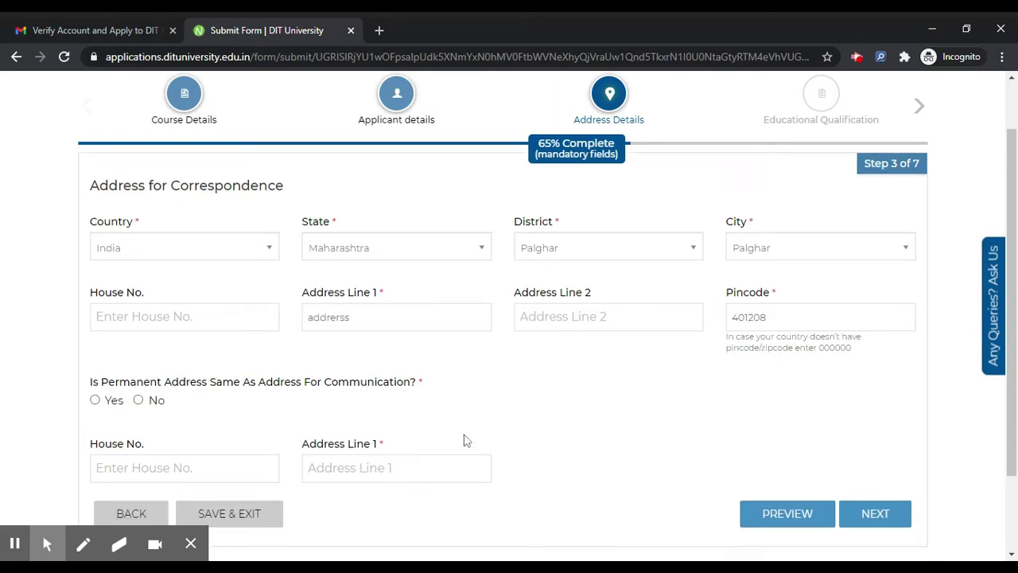
click(94, 300)
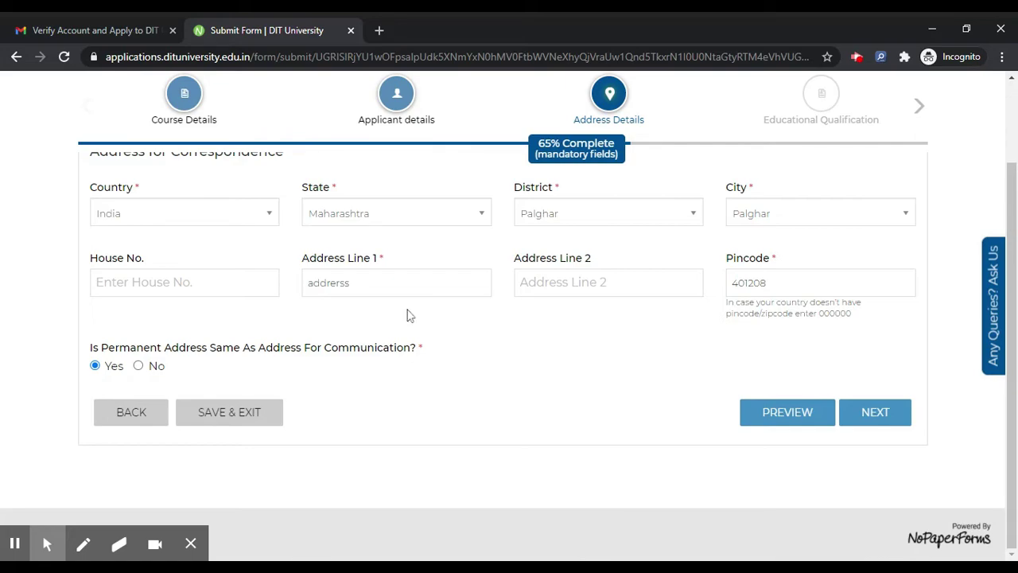
click(156, 368)
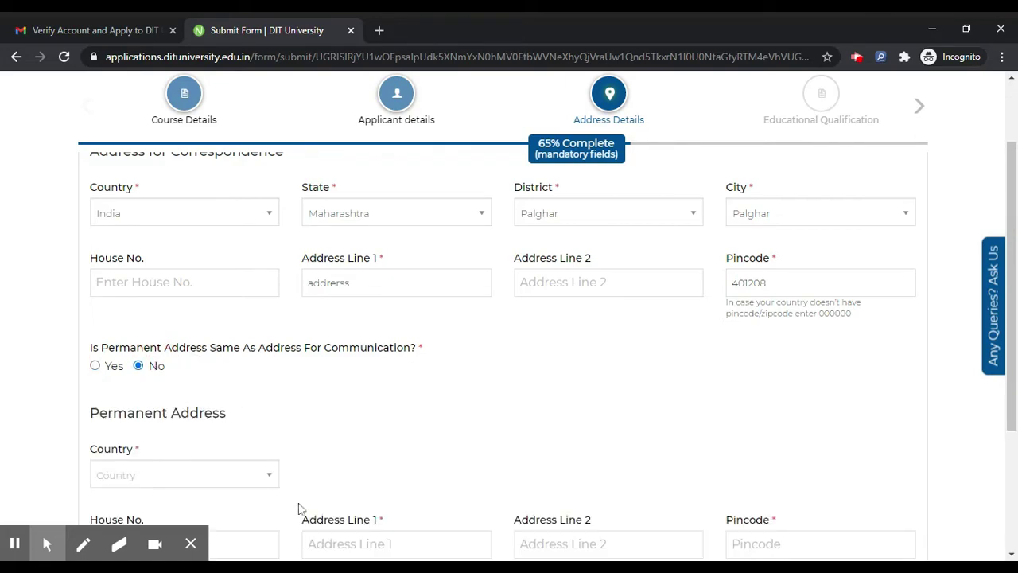
click(118, 370)
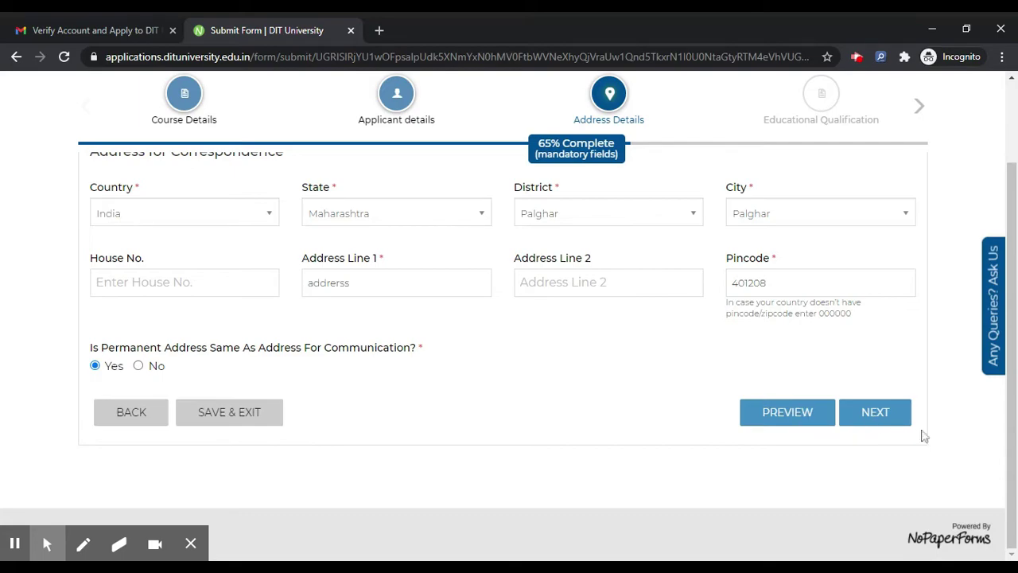
click(883, 417)
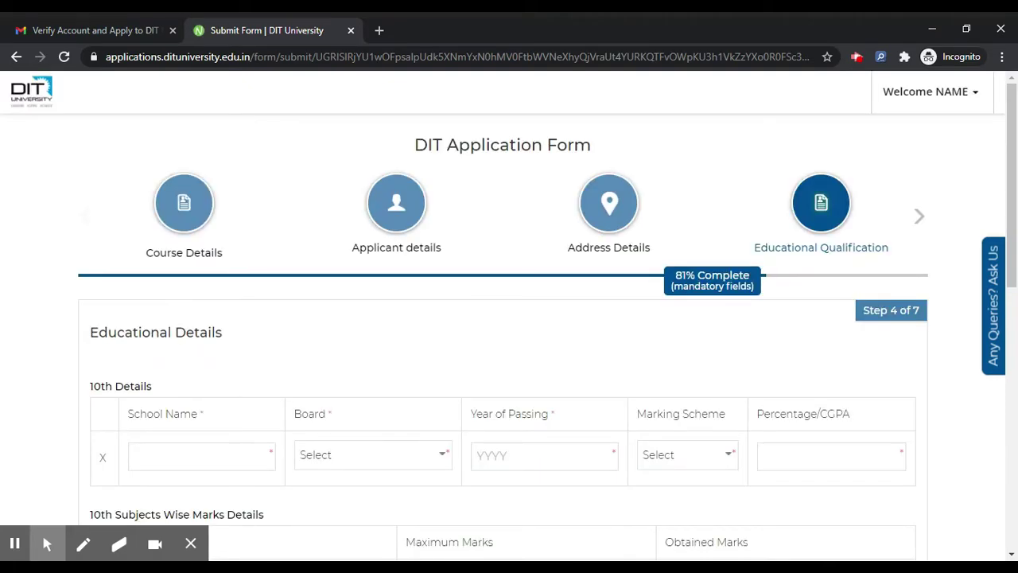
Enter the 10th school name 'school name' and choose the Central Board
scroll(498, 266, down, 3)
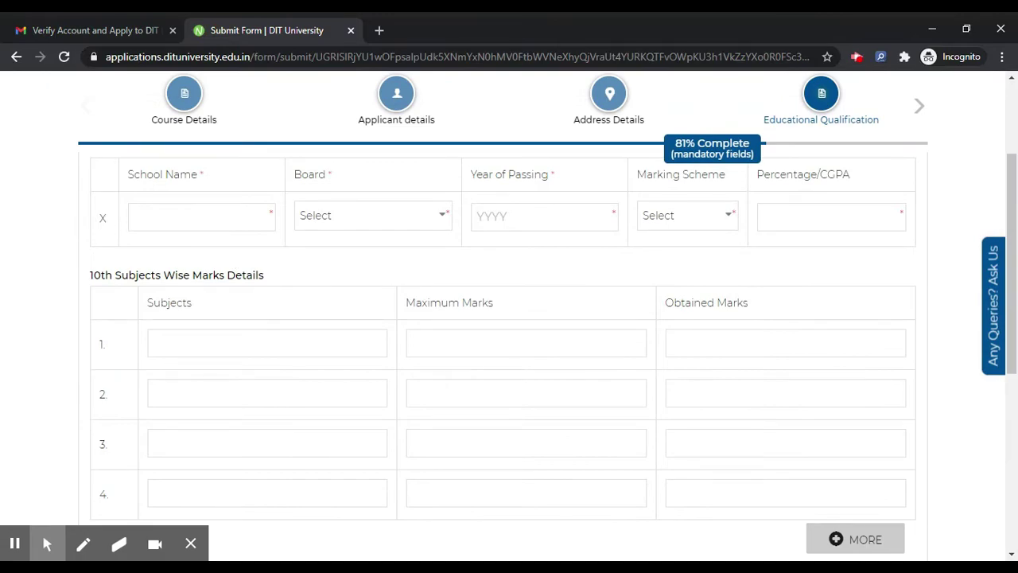
scroll(509, 334, down, 5)
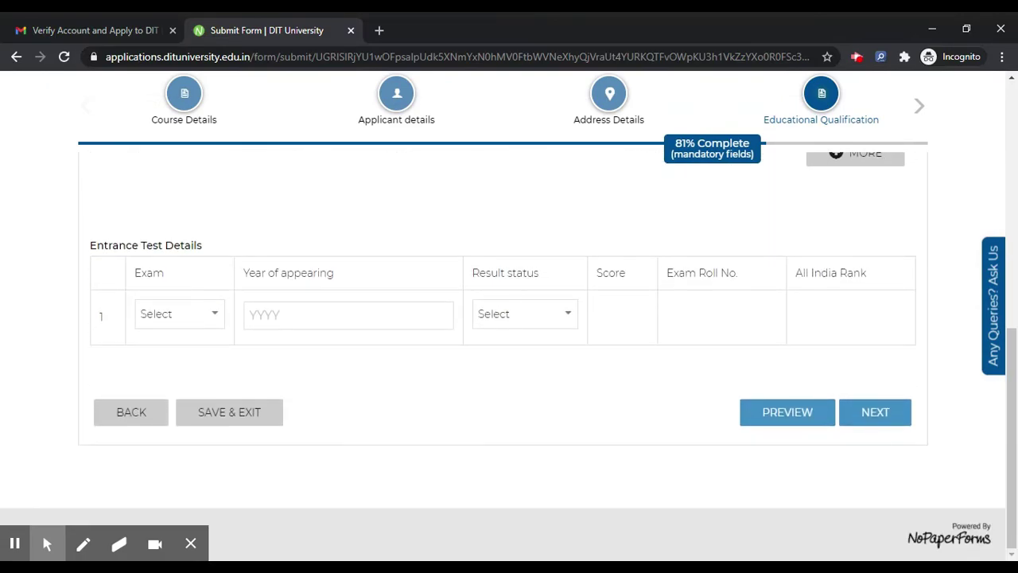
scroll(229, 235, up, 7)
click(217, 317)
text(sch)
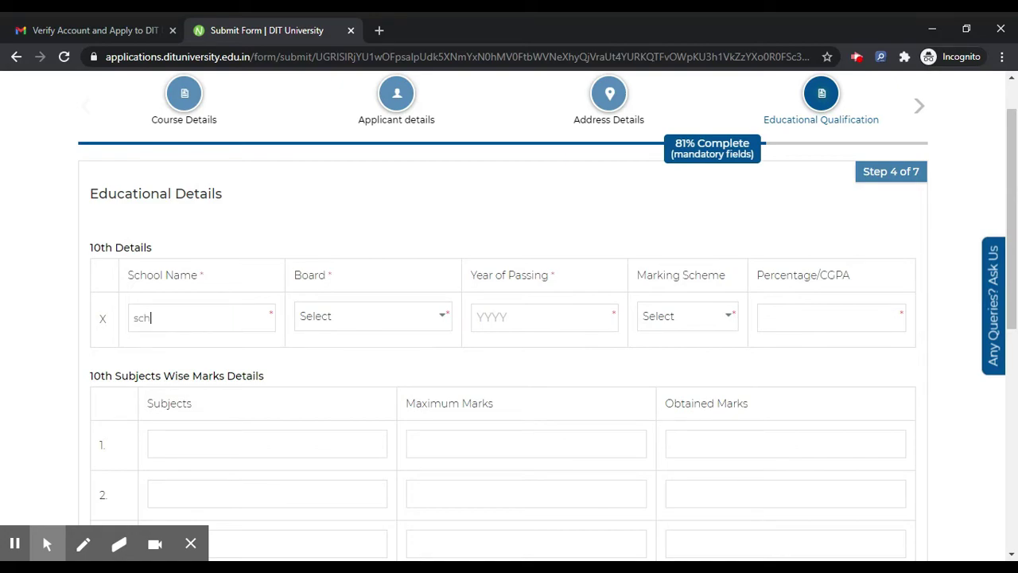
text(ool name)
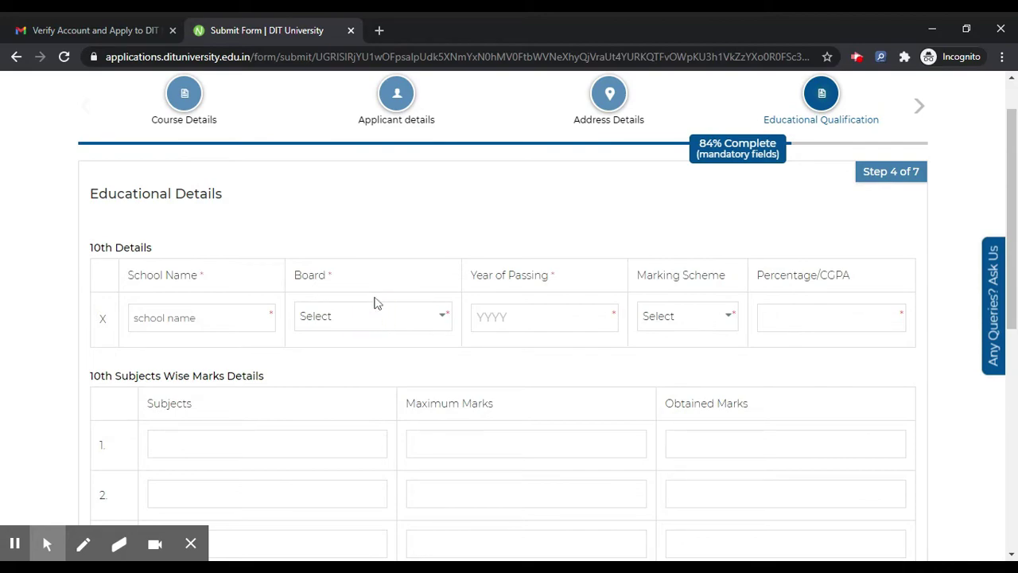
click(377, 303)
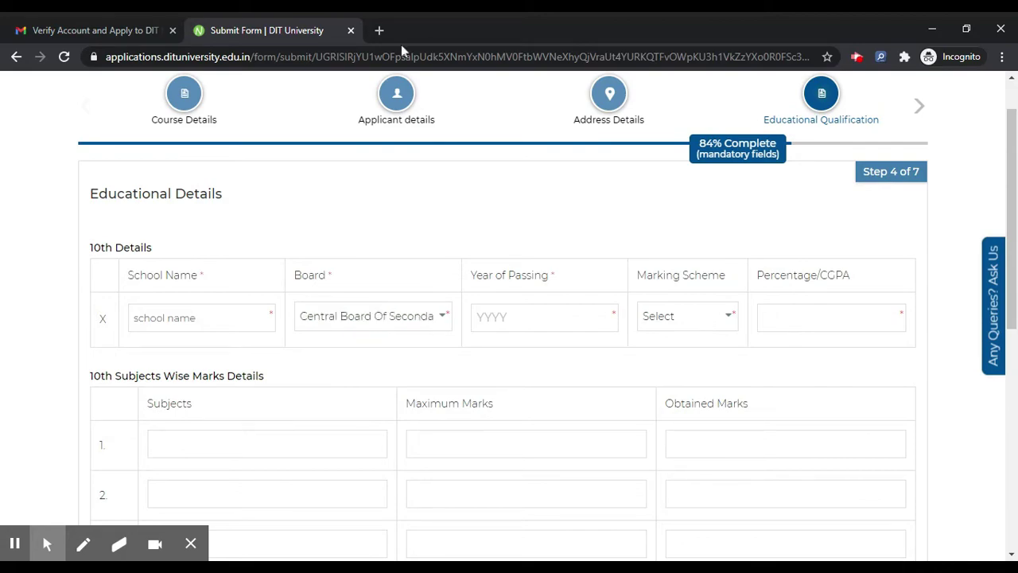
click(528, 320)
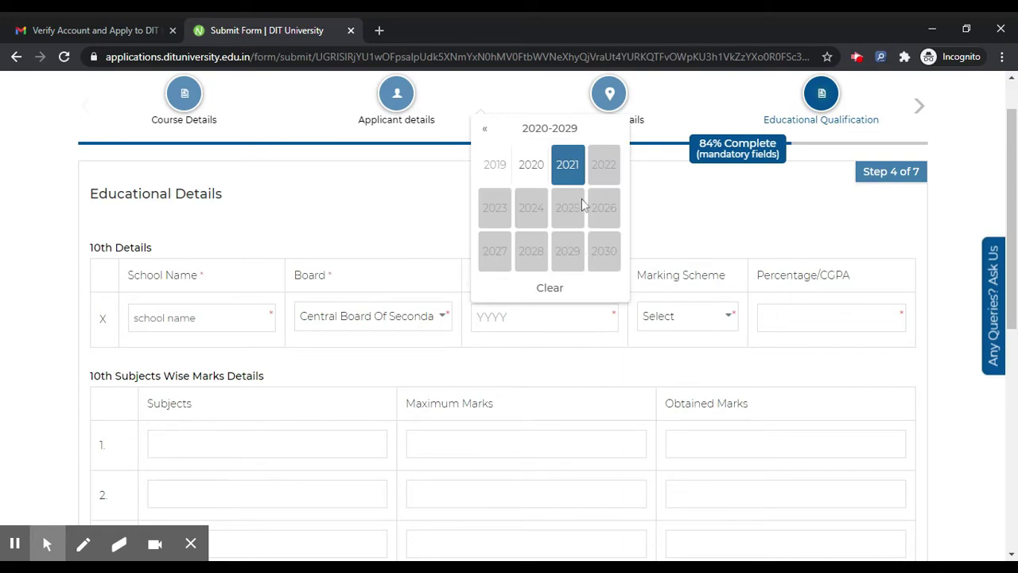
Set 10th passing year 2019, Percentage marking scheme and 85 percent
click(496, 164)
click(696, 317)
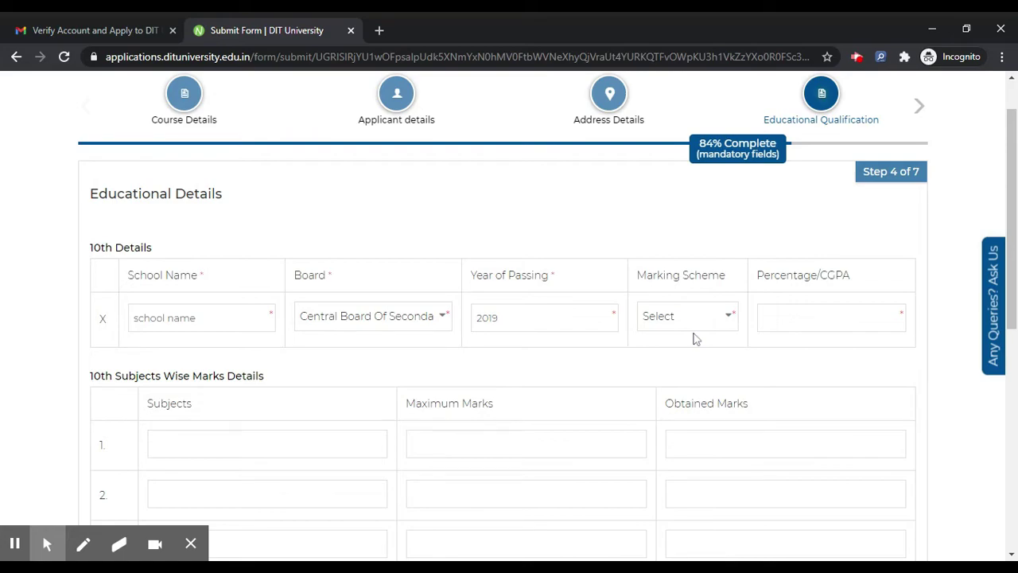
click(693, 354)
click(825, 314)
text(85)
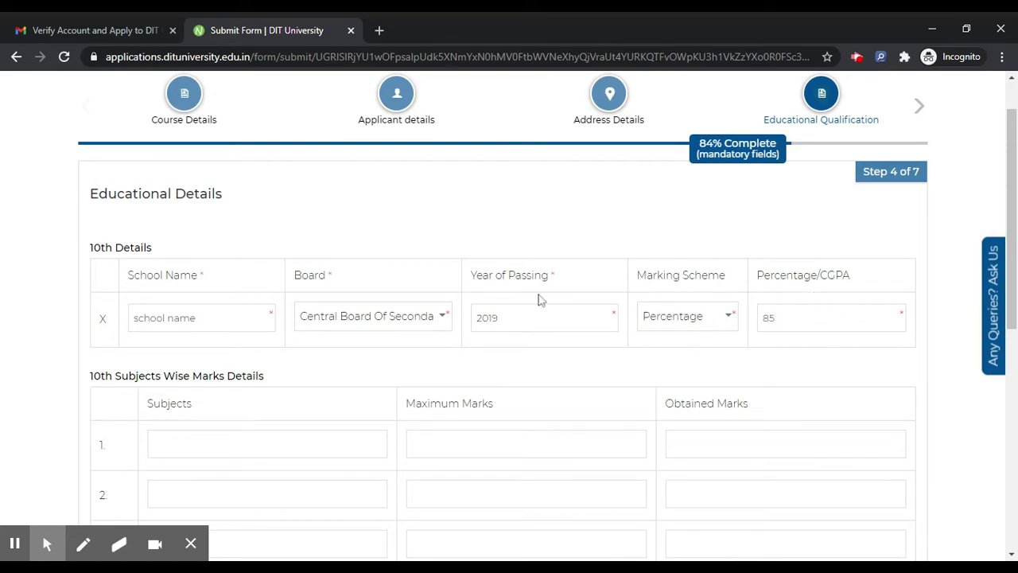
scroll(538, 298, down, 1)
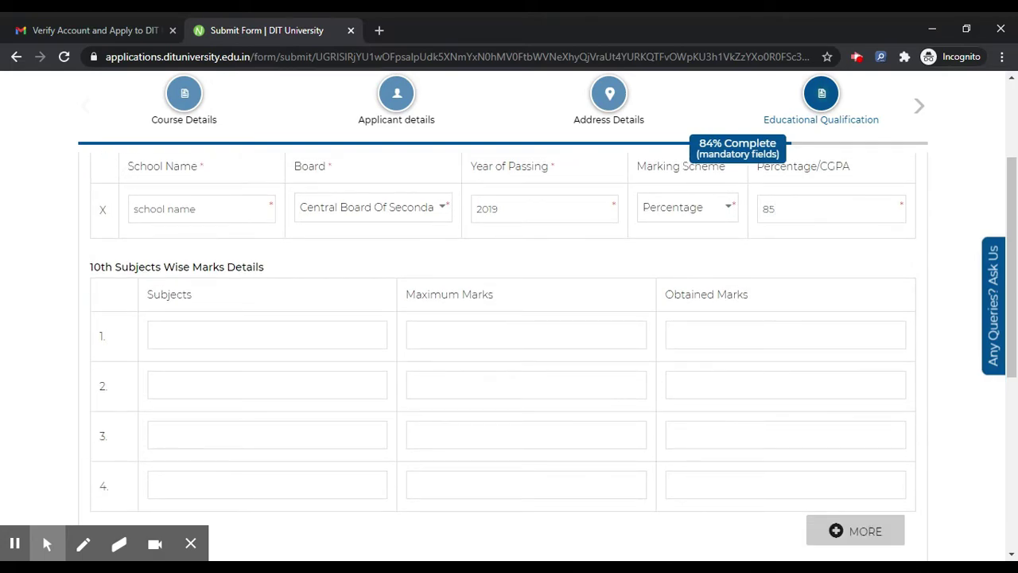
scroll(223, 334, down, 1)
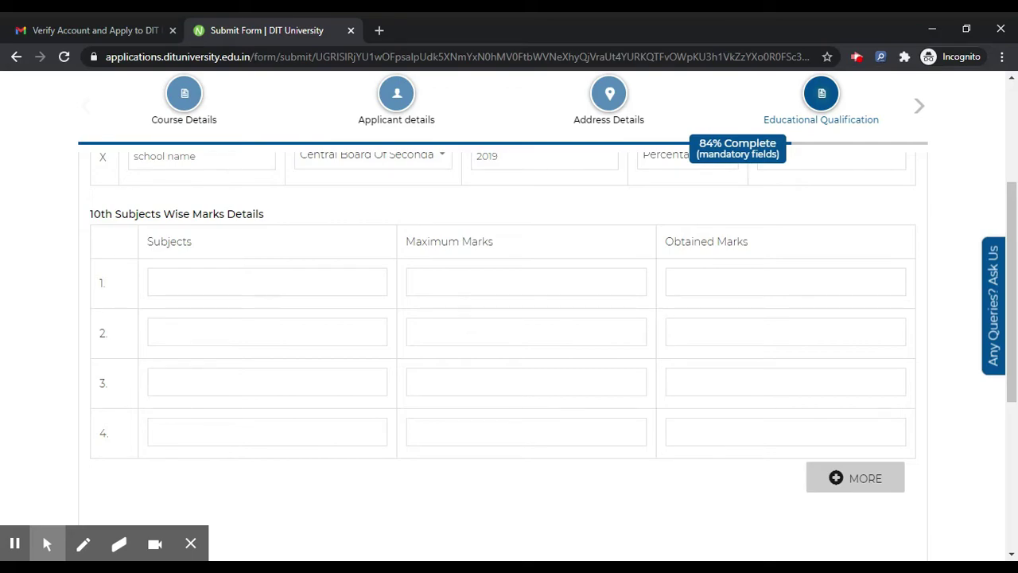
Name the four 10th subjects sub 1, sub 2, sub 3 and sub 4
click(228, 283)
text(sub 1)
click(279, 332)
text(sub 2)
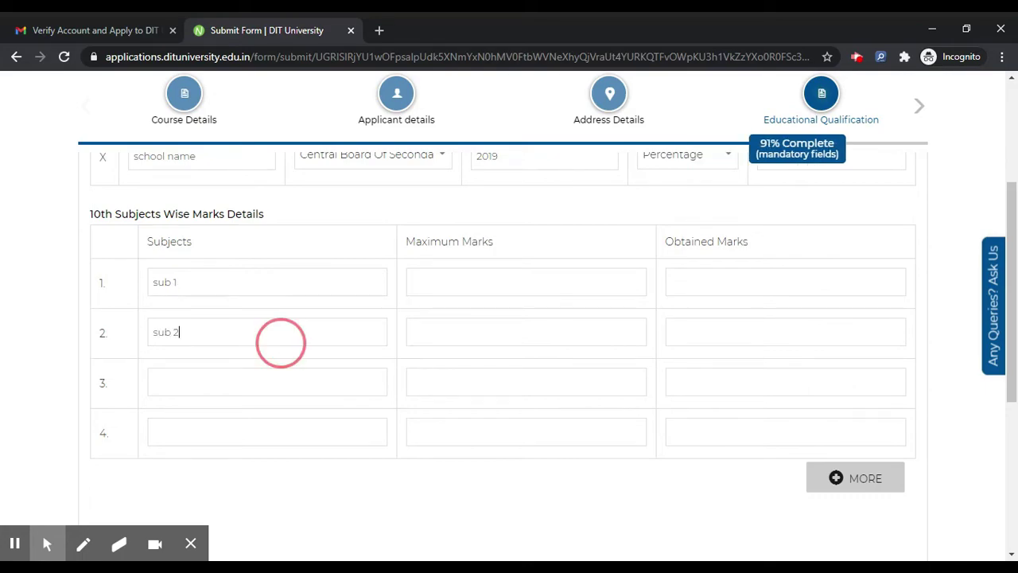
click(280, 382)
text(sub 3)
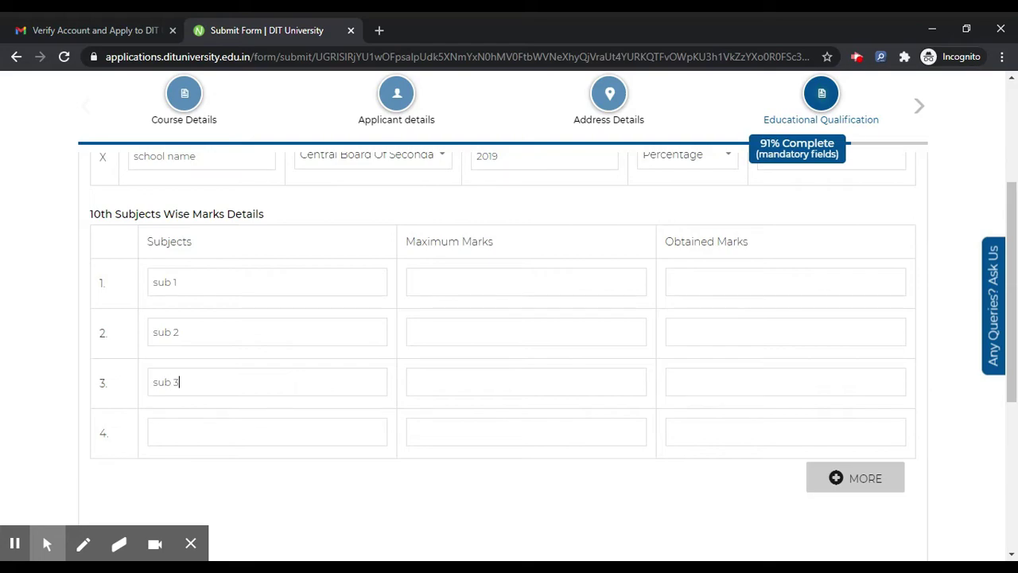
click(268, 432)
text(sub 4)
Give each of the four subjects maximum marks of 100
click(481, 280)
text(100)
click(511, 328)
text(100)
click(520, 378)
text(100)
click(529, 430)
text(100)
Enter obtained marks 85, 58, 75 and 90 for subjects 1–4
click(753, 277)
text(85)
click(788, 336)
text(58)
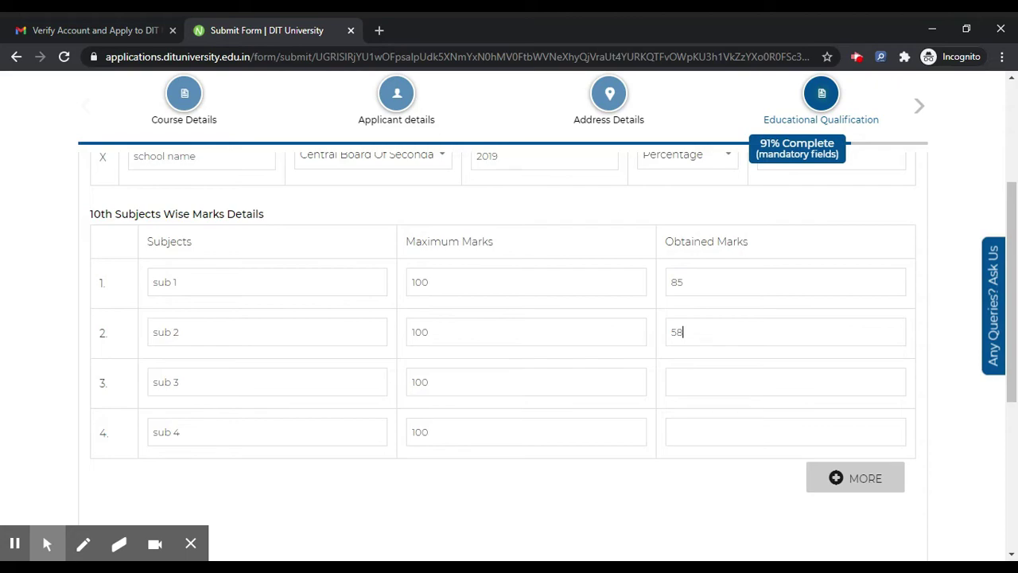
click(768, 382)
text(75)
click(763, 432)
text(90)
Record the UKSEE entrance test for 2020 with result Awaited and continue to Upload Section
scroll(352, 329, down, 4)
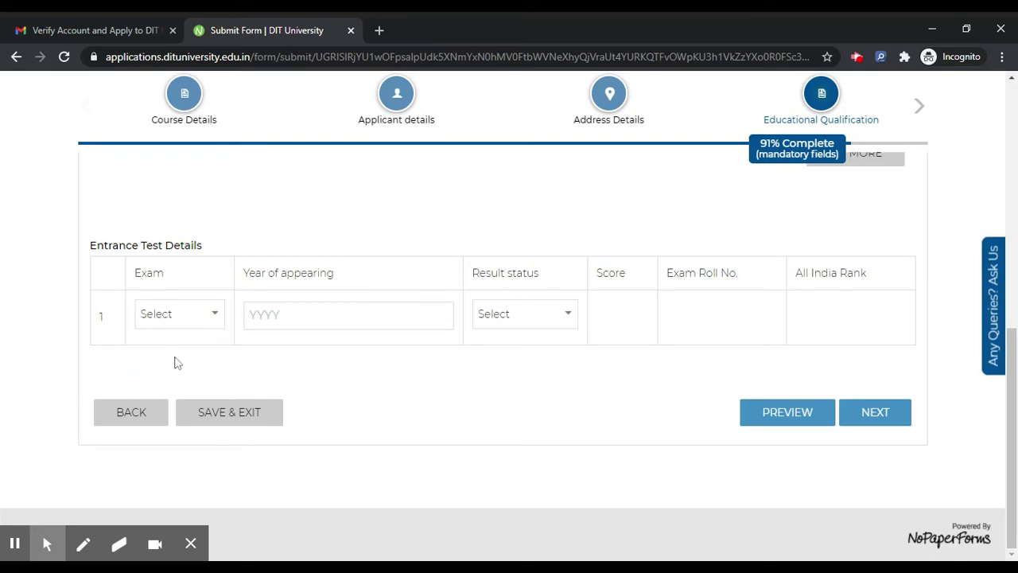
click(287, 315)
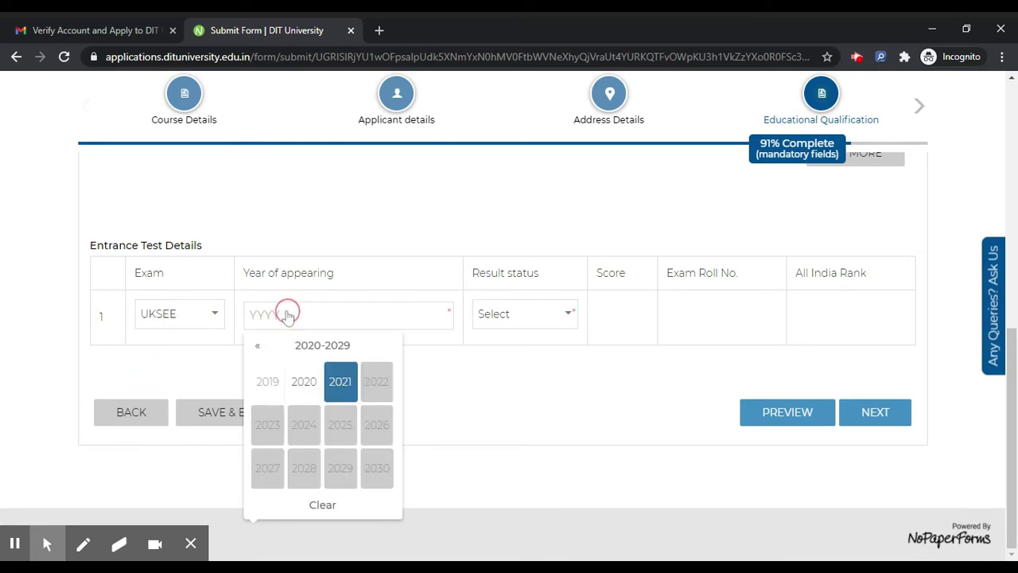
click(298, 384)
click(555, 316)
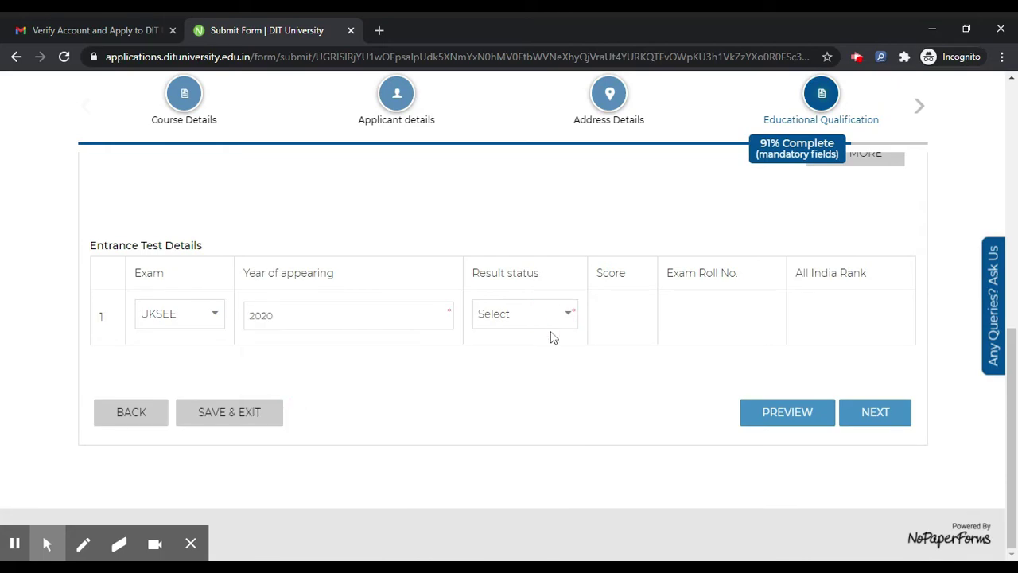
click(554, 340)
click(868, 420)
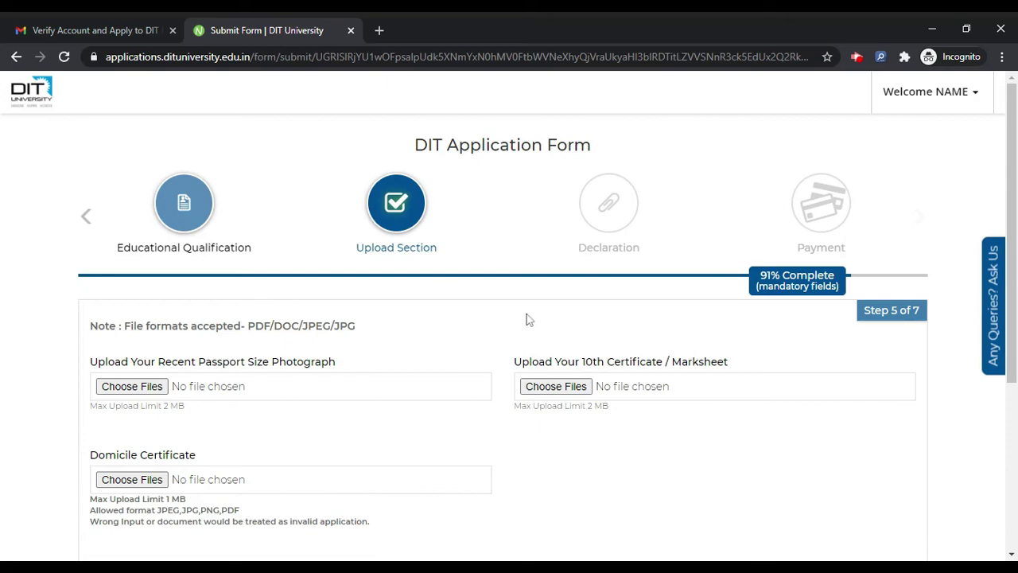
Upload the passport photograph and the 10th certificate files
scroll(432, 286, down, 1)
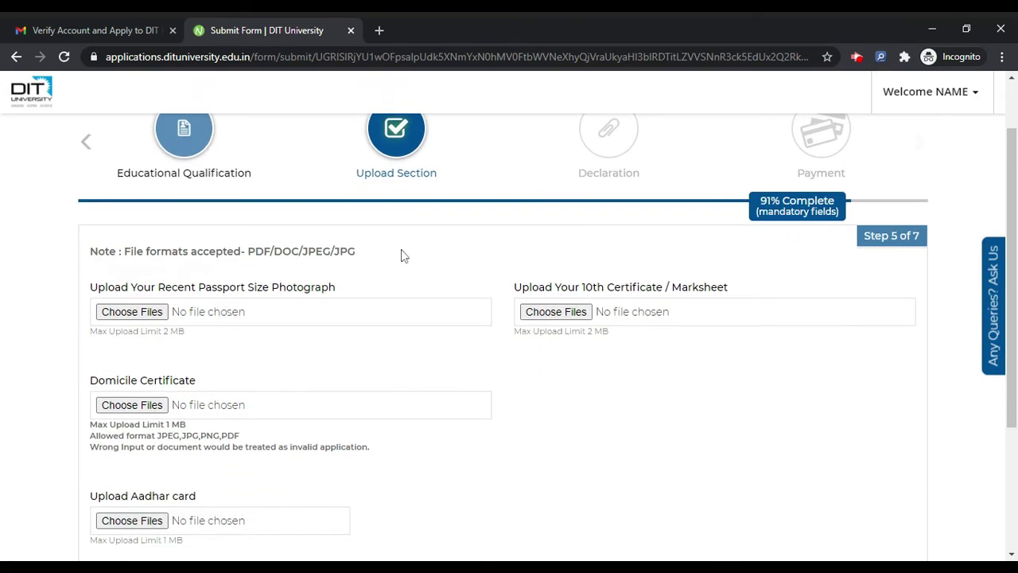
click(132, 312)
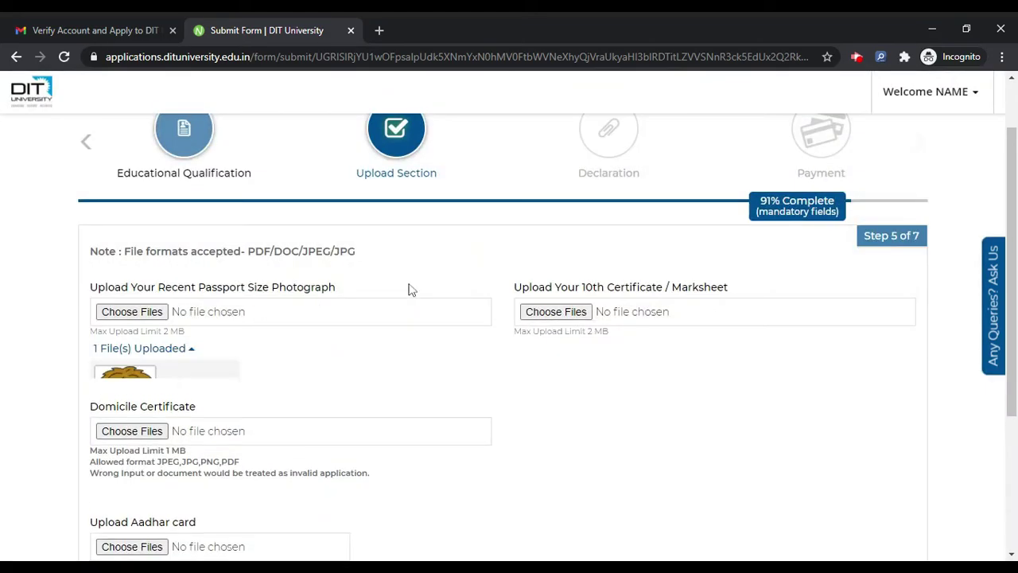
click(560, 313)
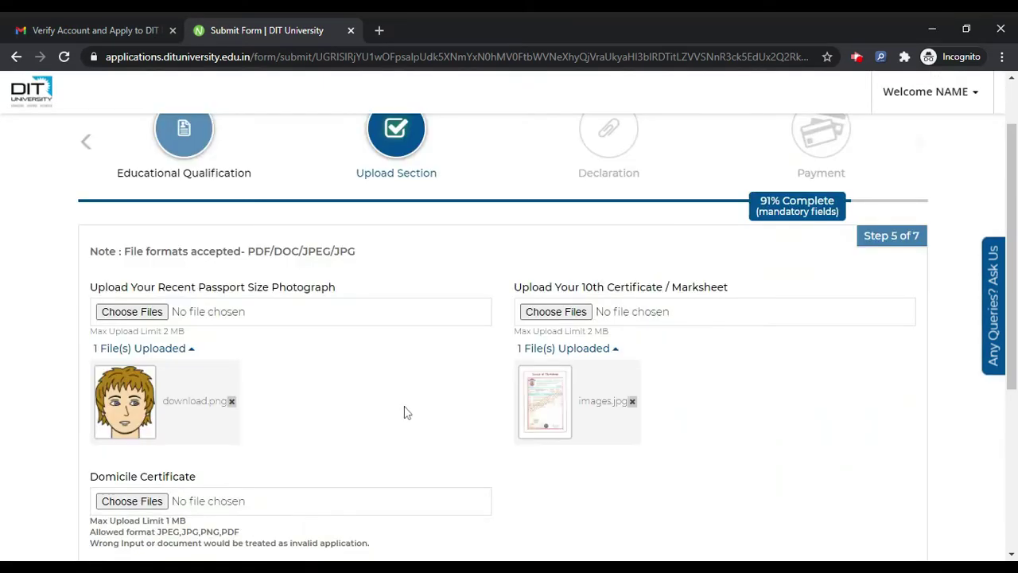
Upload the domicile certificate and Aadhar card files, then proceed to the Declaration step
scroll(421, 395, down, 1)
scroll(422, 395, down, 3)
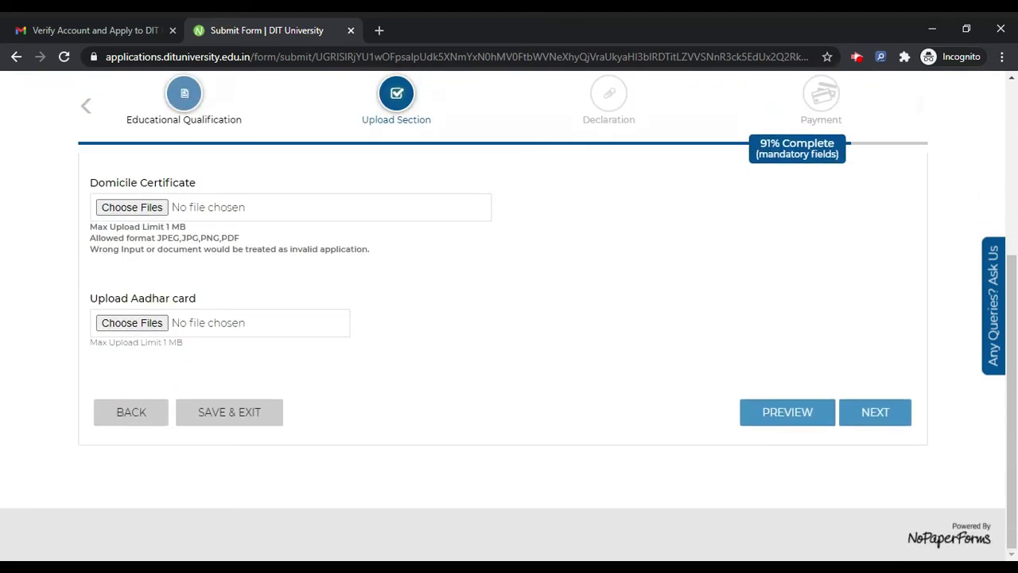
click(130, 209)
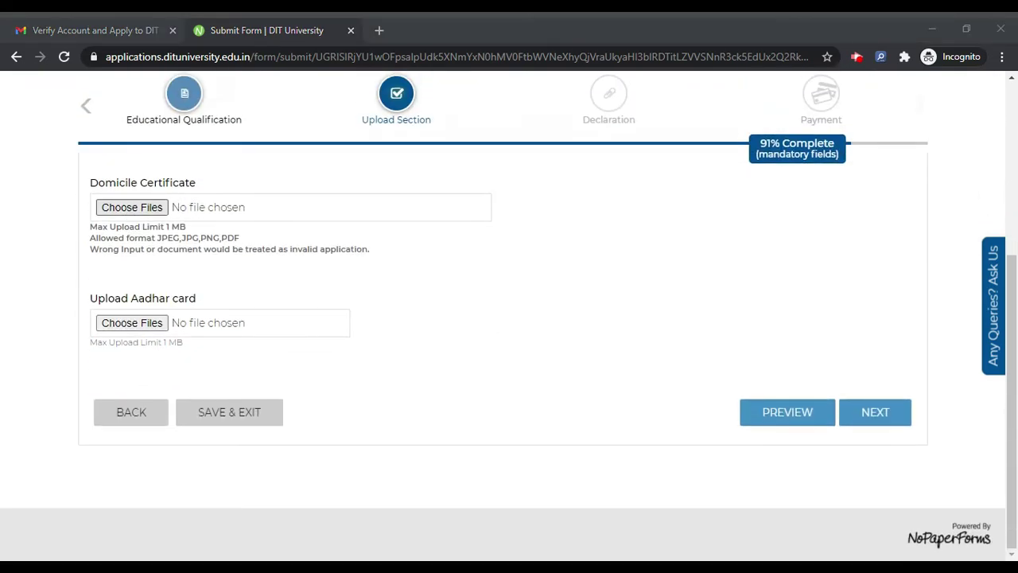
key(Return)
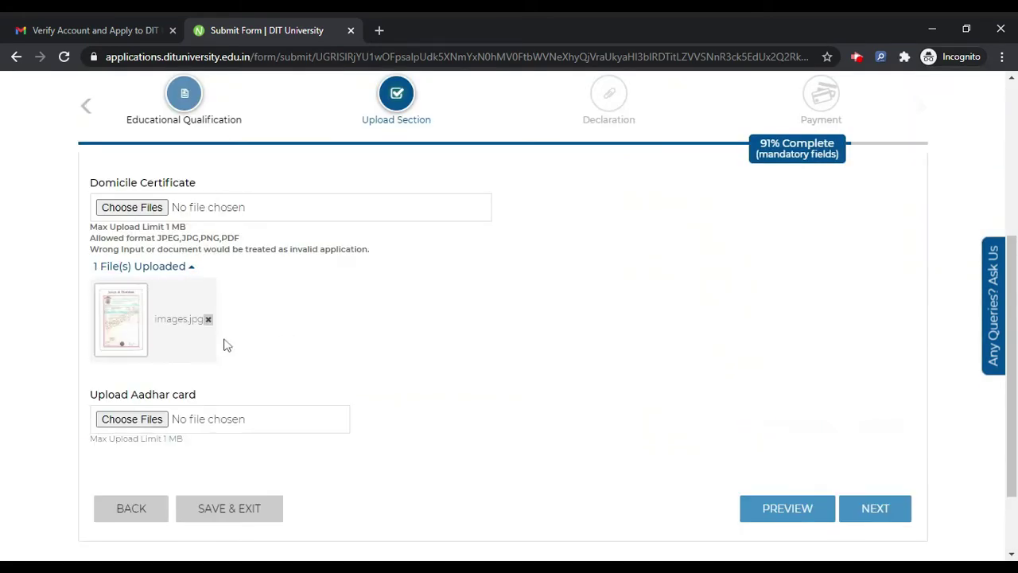
click(134, 421)
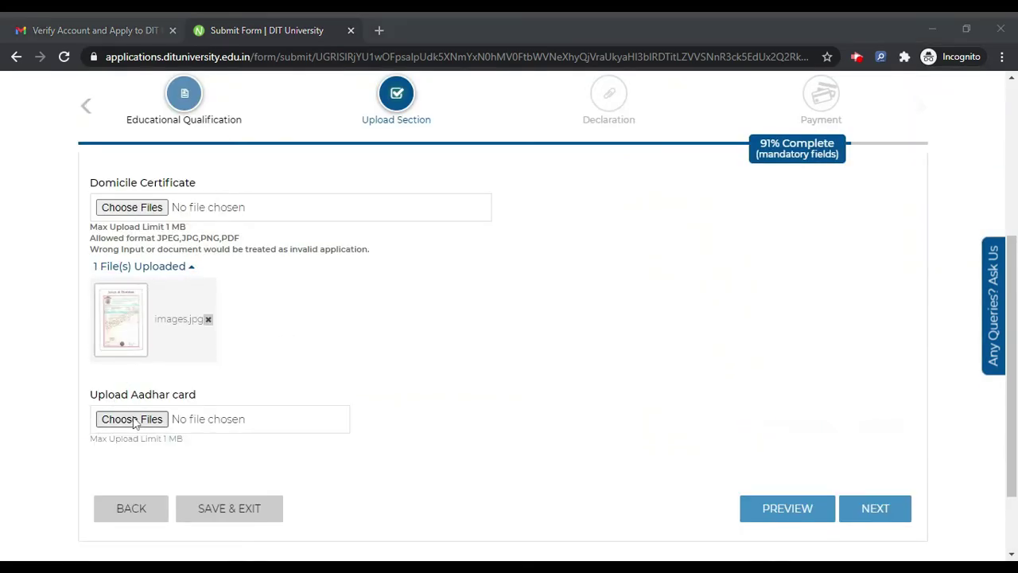
key(Return)
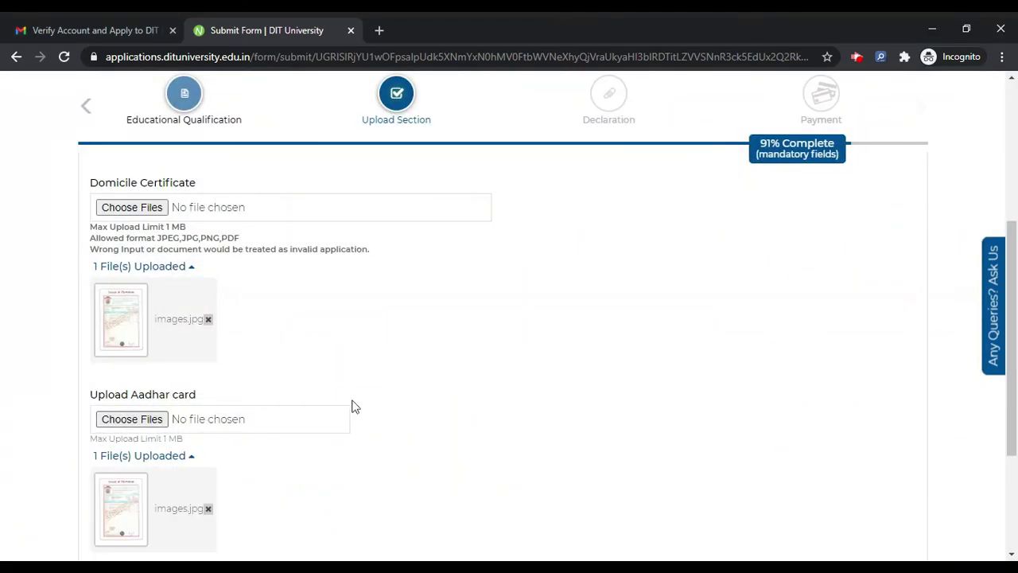
scroll(355, 479, up, 3)
scroll(356, 479, down, 6)
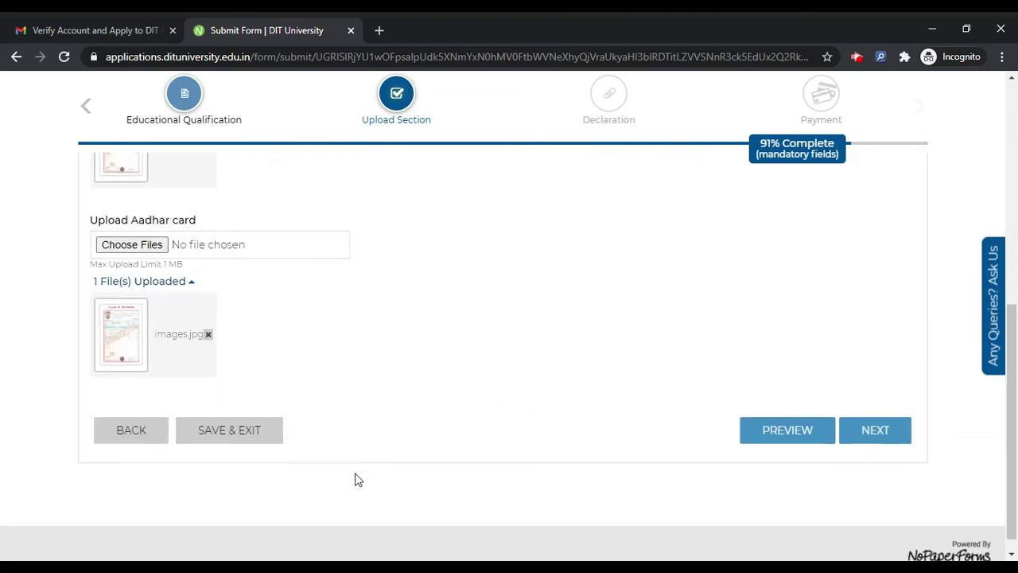
click(877, 428)
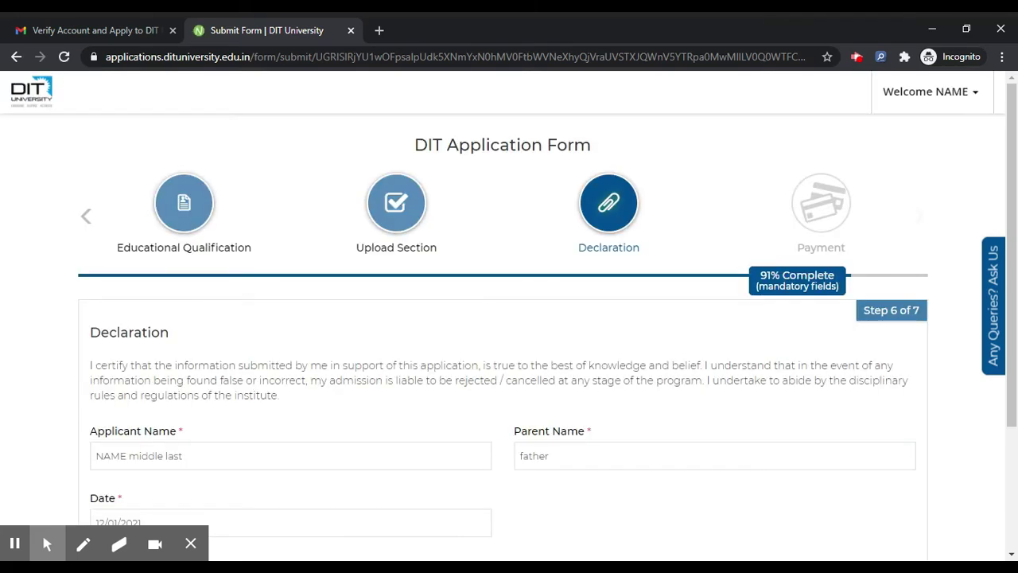
Submit the prefilled declaration to reach Step 7, Payment, with 1250.00 payable
scroll(382, 309, down, 3)
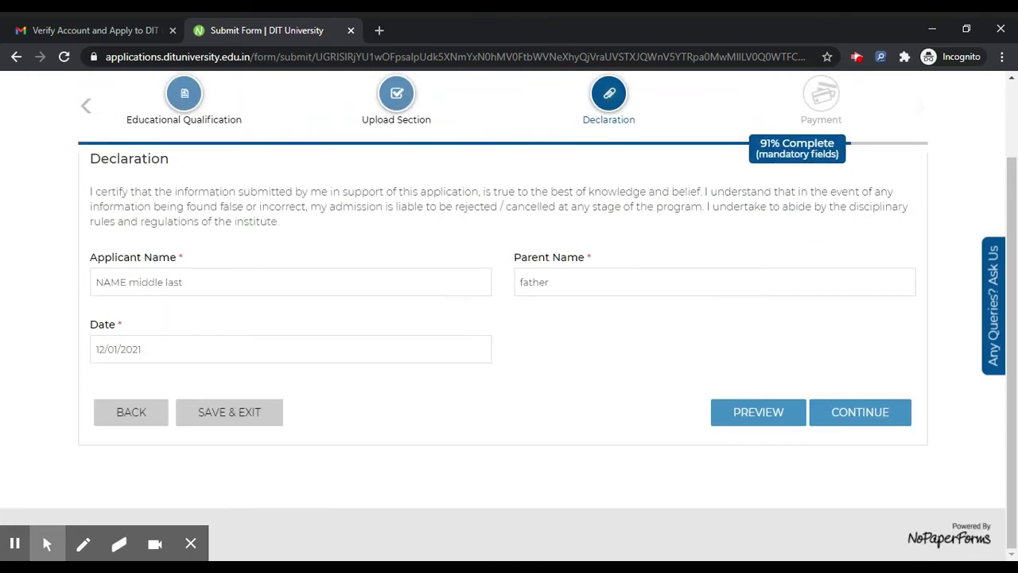
click(884, 413)
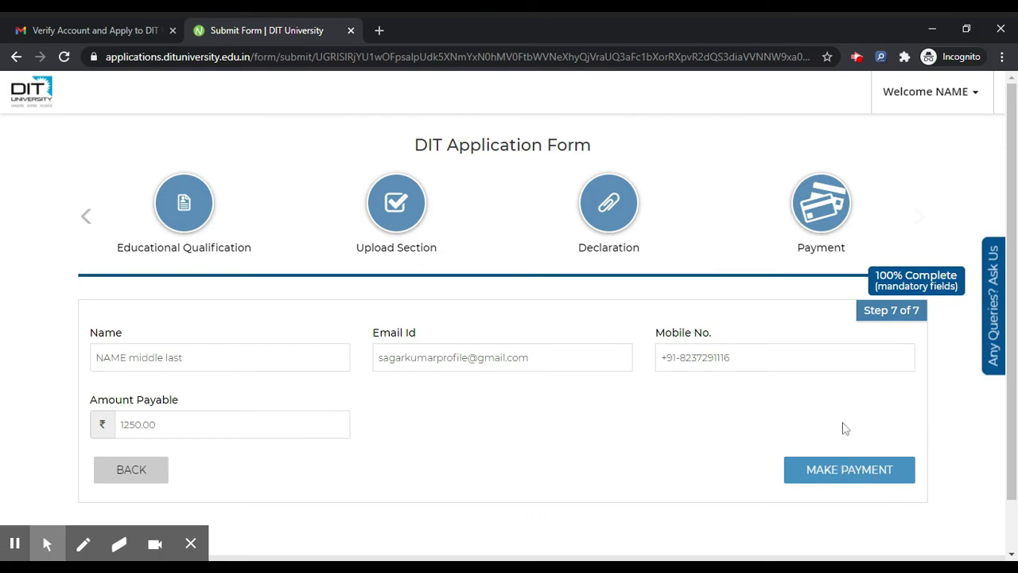
Start paying the ₹1250 fee via PayU and select UPI as the payment method
click(807, 475)
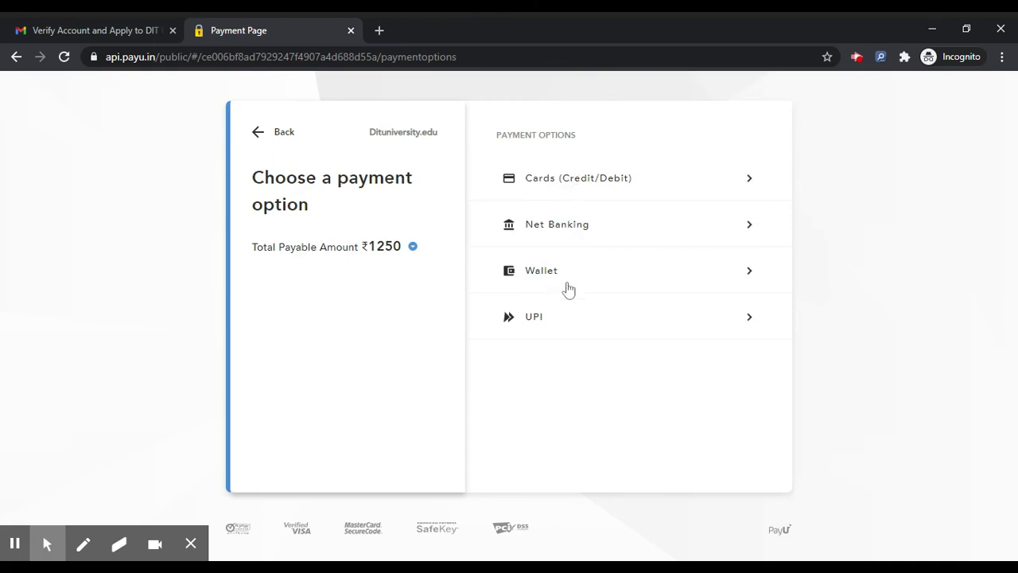
click(573, 312)
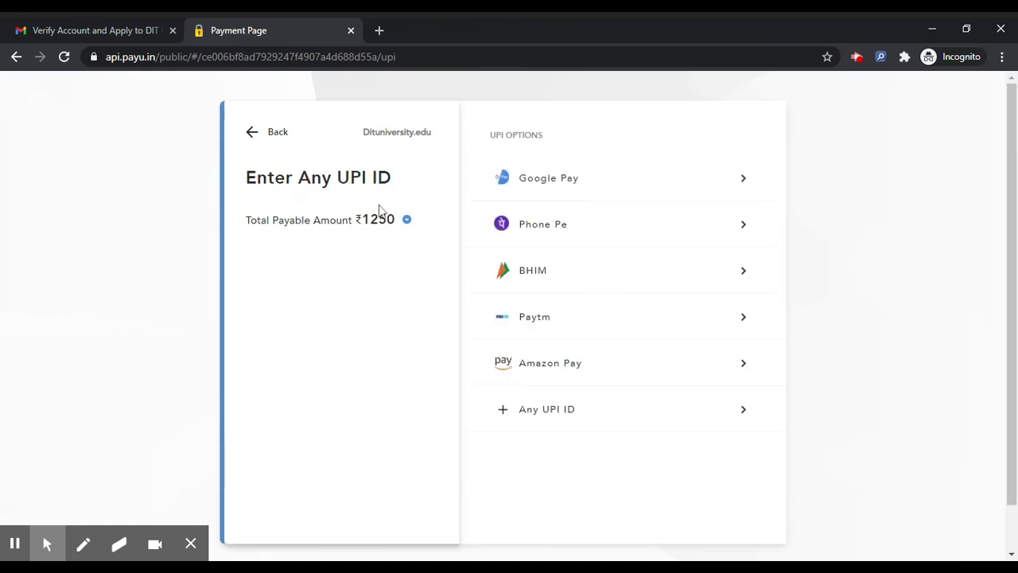